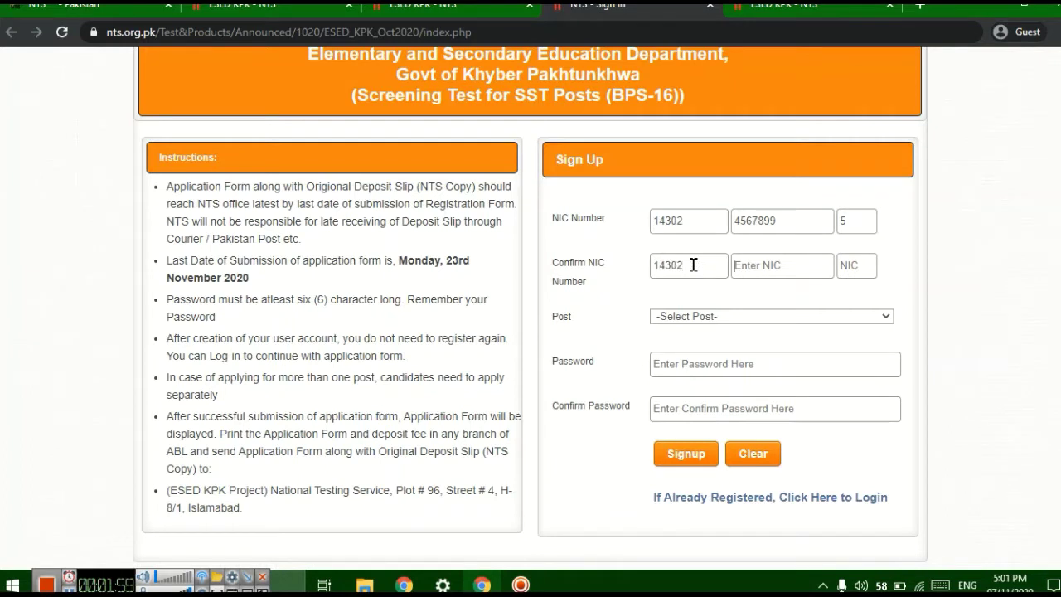
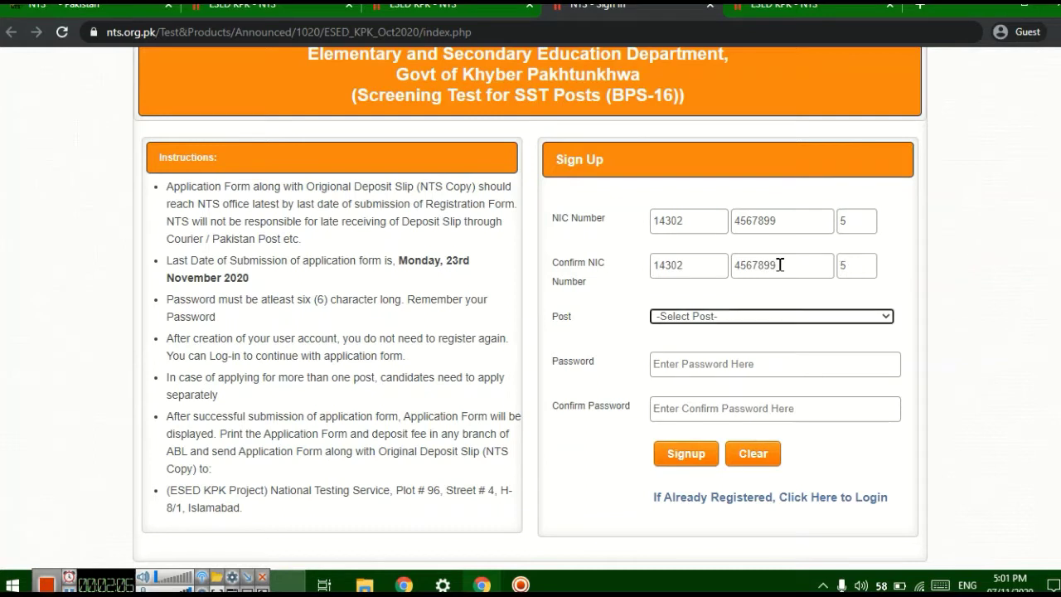
- Finish the confirmation NIC number, then open the ESED KPK advertisement image ESED_KPK_Ad.jpg
click(850, 318)
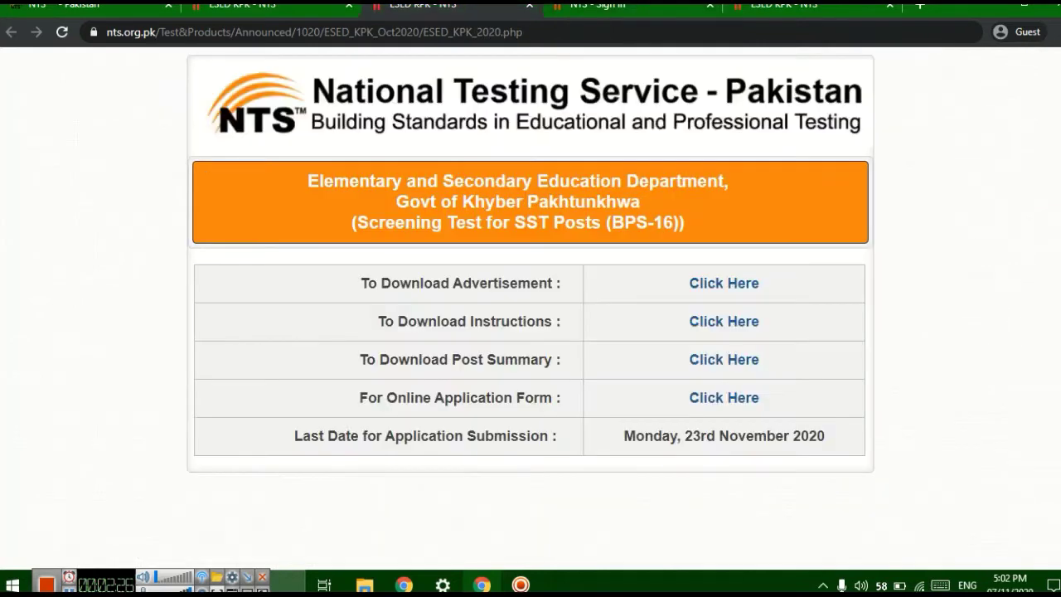
click(423, 5)
click(723, 283)
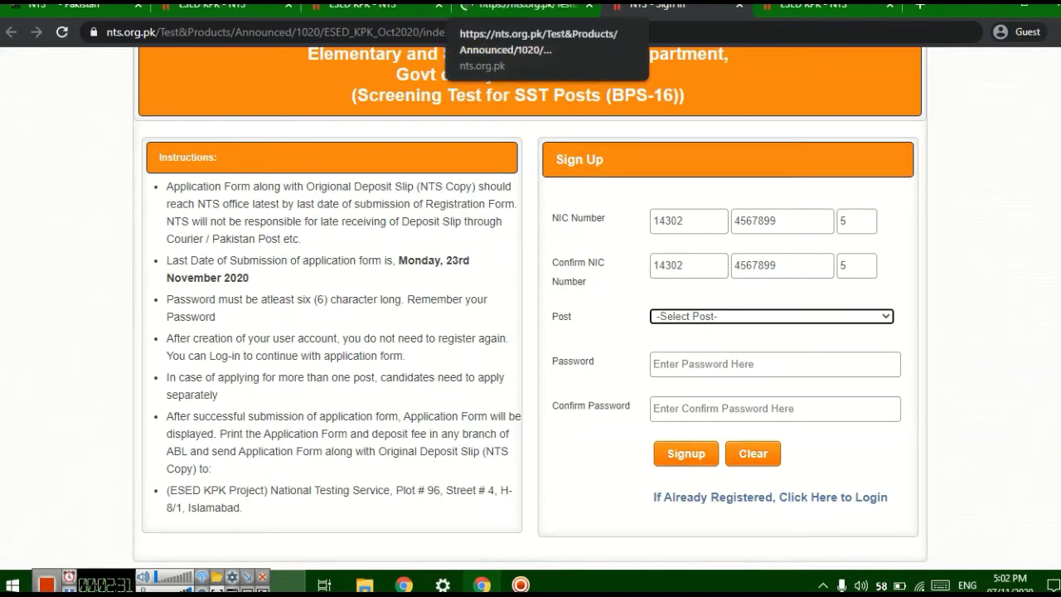
- View the ESED KPK advertisement's SST (BPS-16) posts at full size, then return to the sign-up form
click(516, 6)
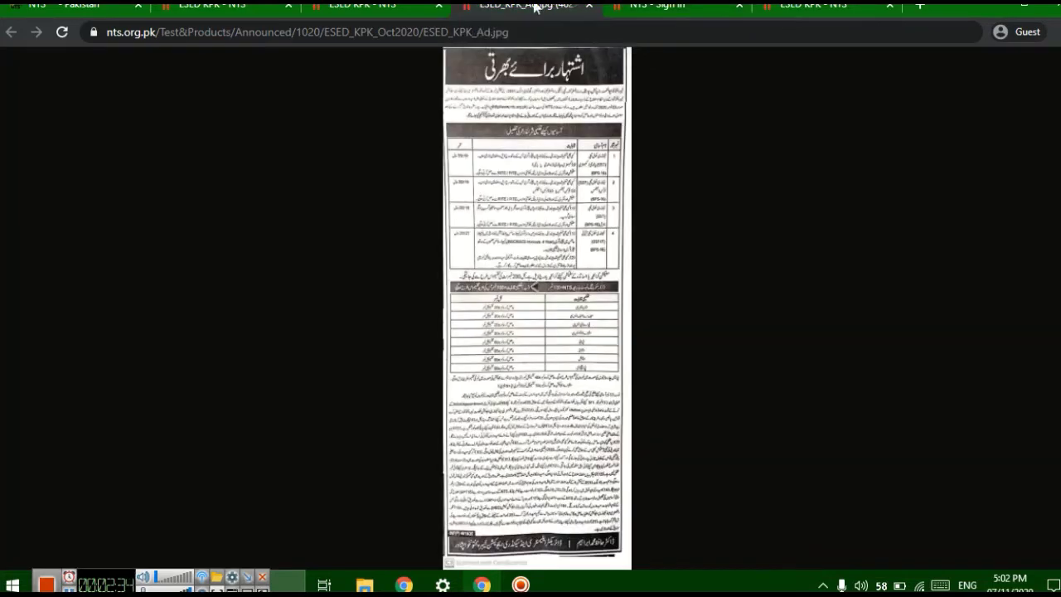
click(562, 154)
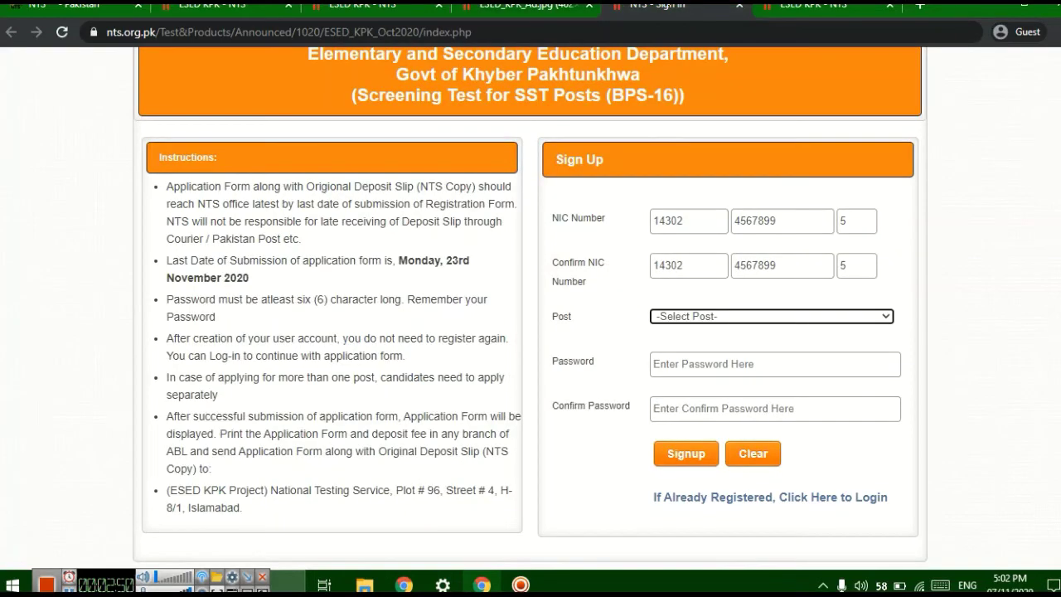
click(672, 5)
- Choose SST GENERAL(BPS-16) as the post and enter the account password twice
click(885, 318)
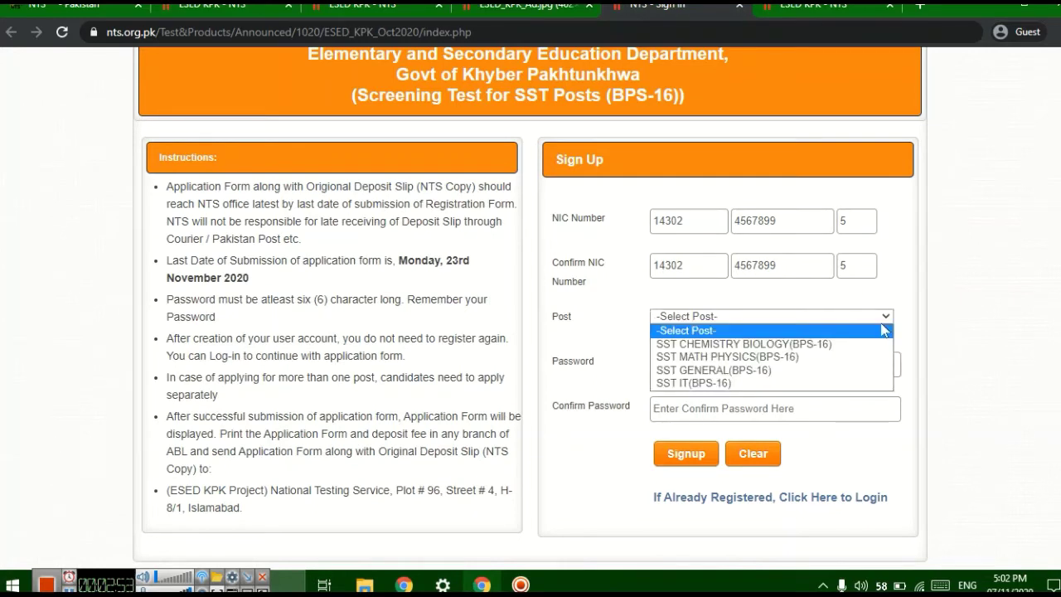
click(759, 370)
click(729, 366)
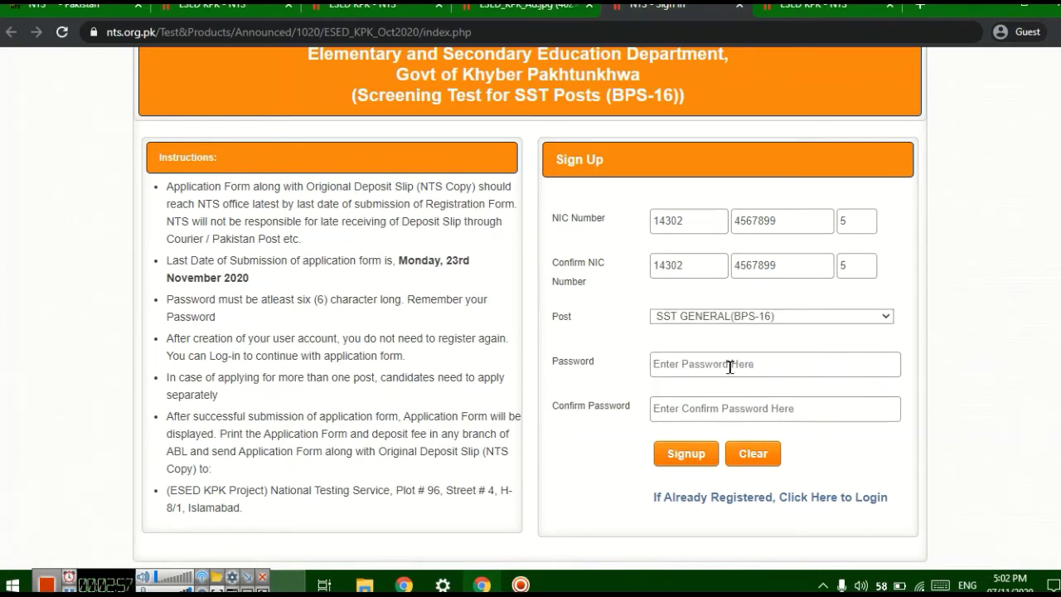
text(1234)
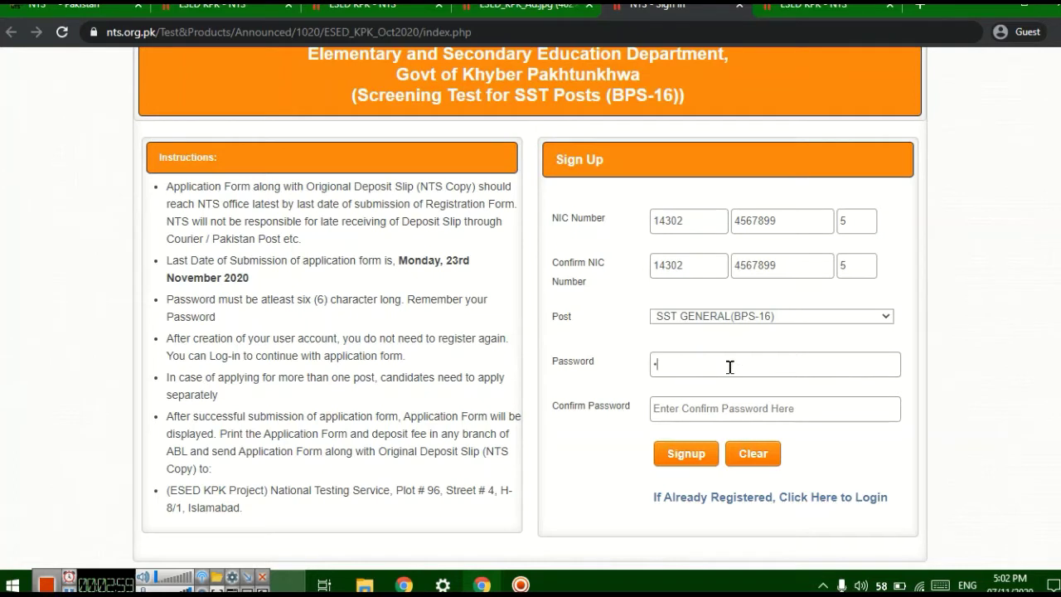
text(5678)
click(702, 414)
text(12)
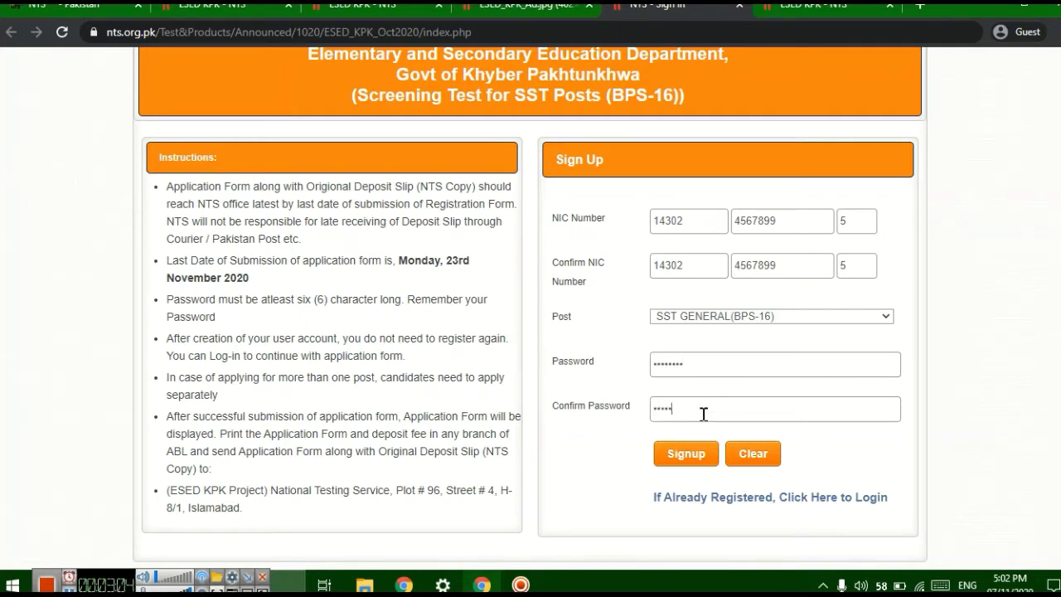
text(345678)
- Sign up, then log in with the NIC number, SST GENERAL(BPS-16) post and account password
click(686, 455)
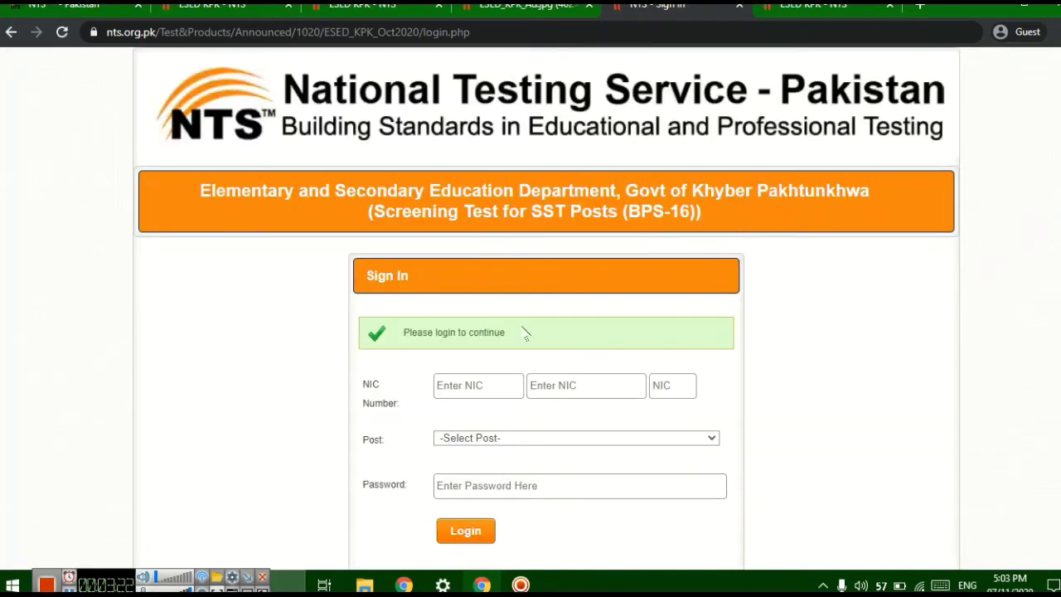
click(456, 377)
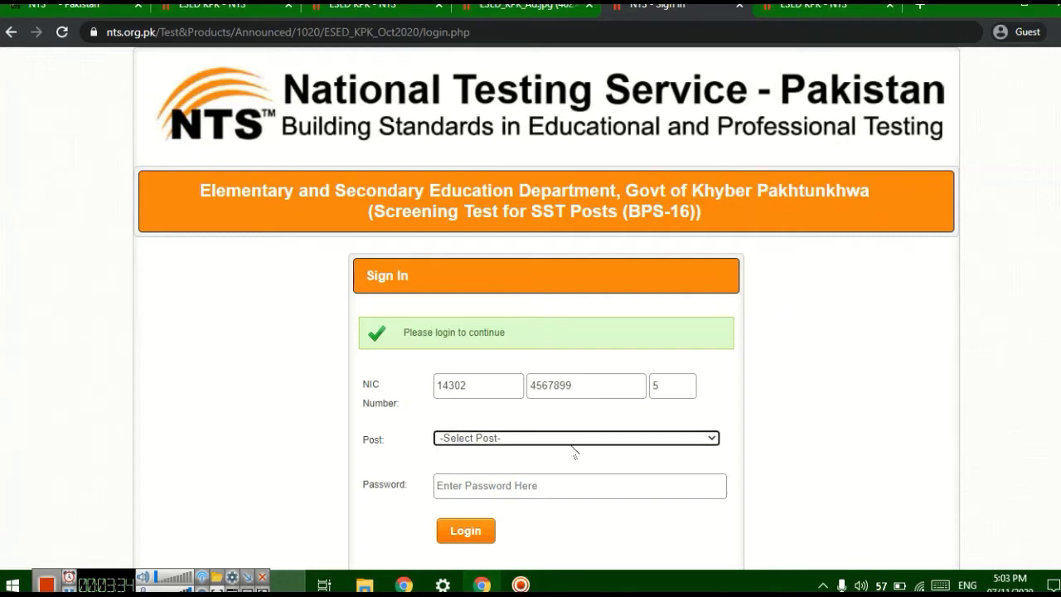
click(565, 444)
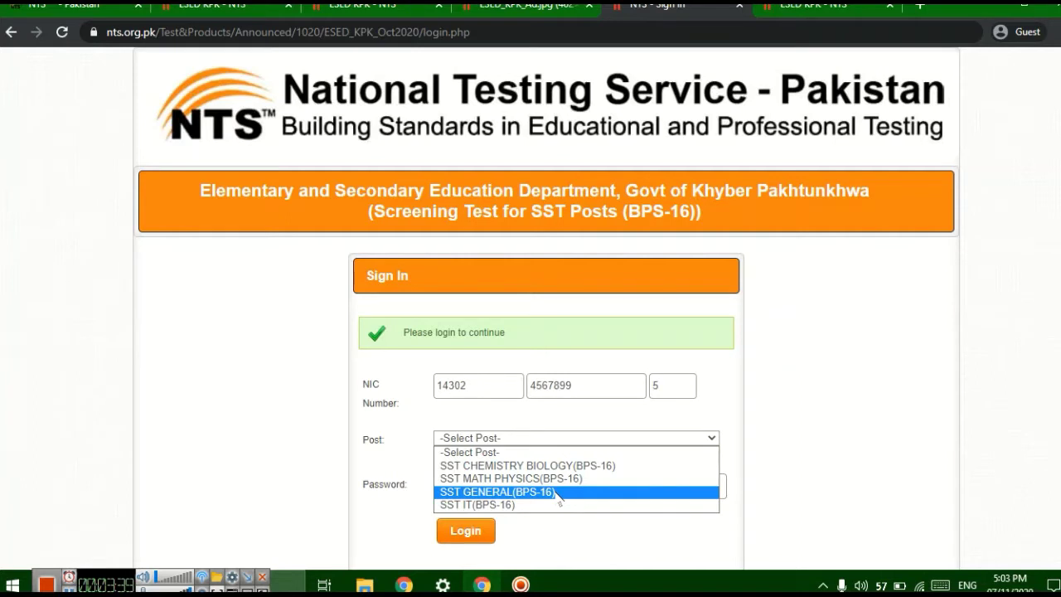
click(556, 492)
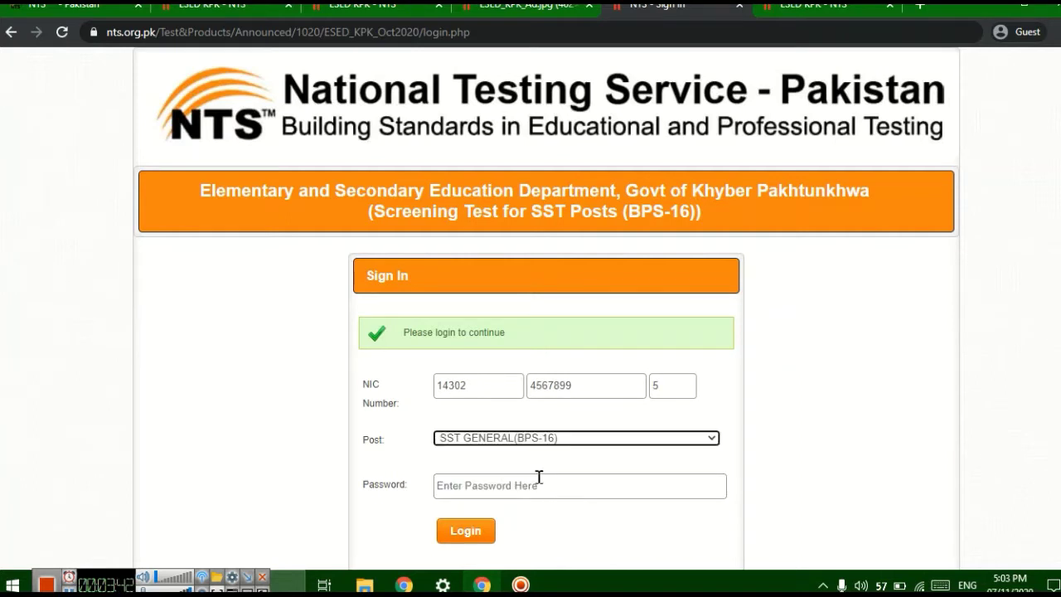
click(512, 479)
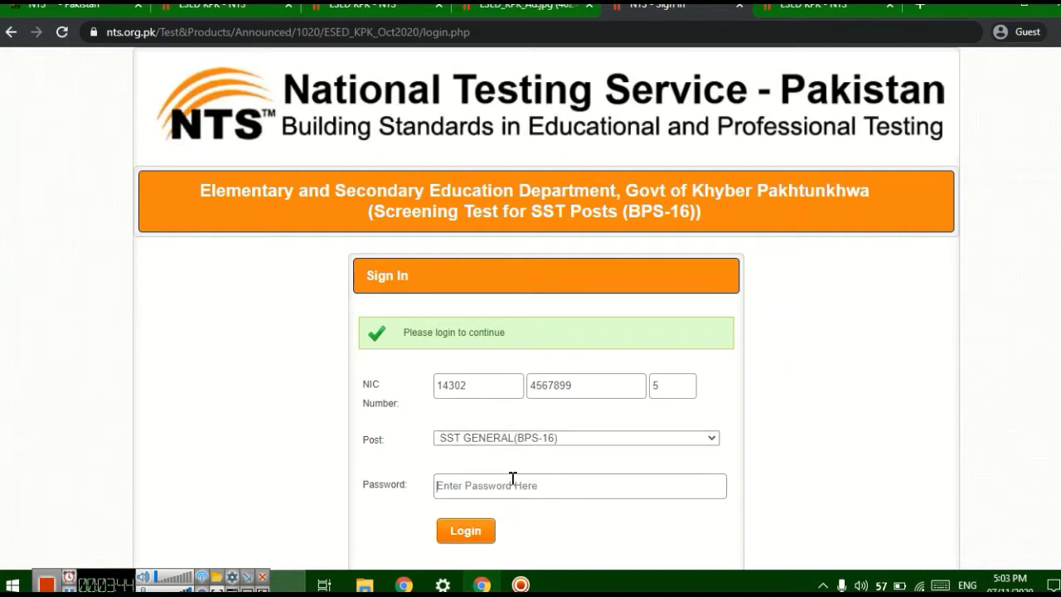
text(•••••)
scroll(563, 456, down, 1)
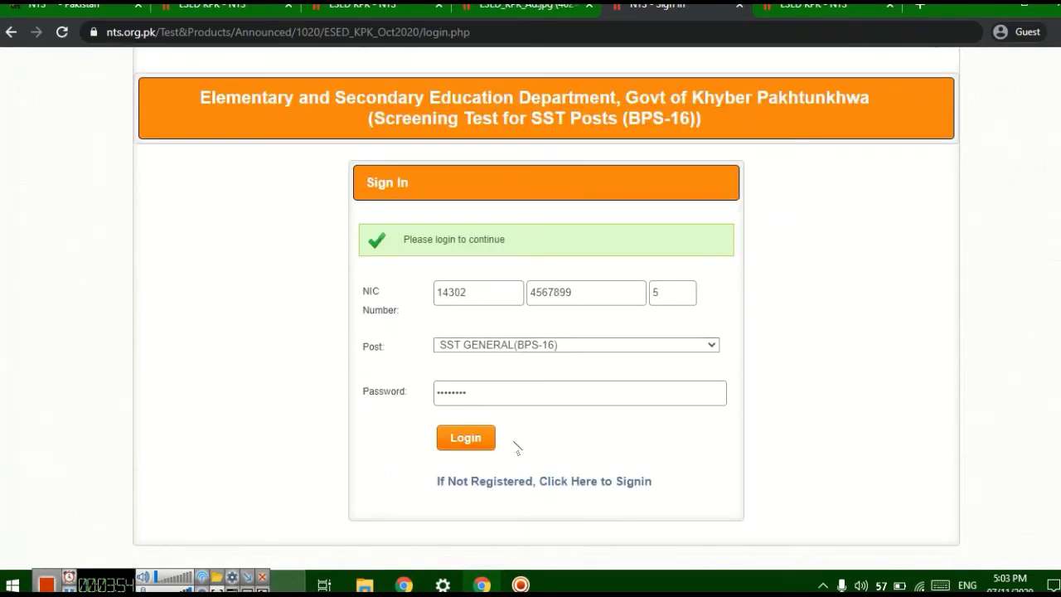
click(465, 442)
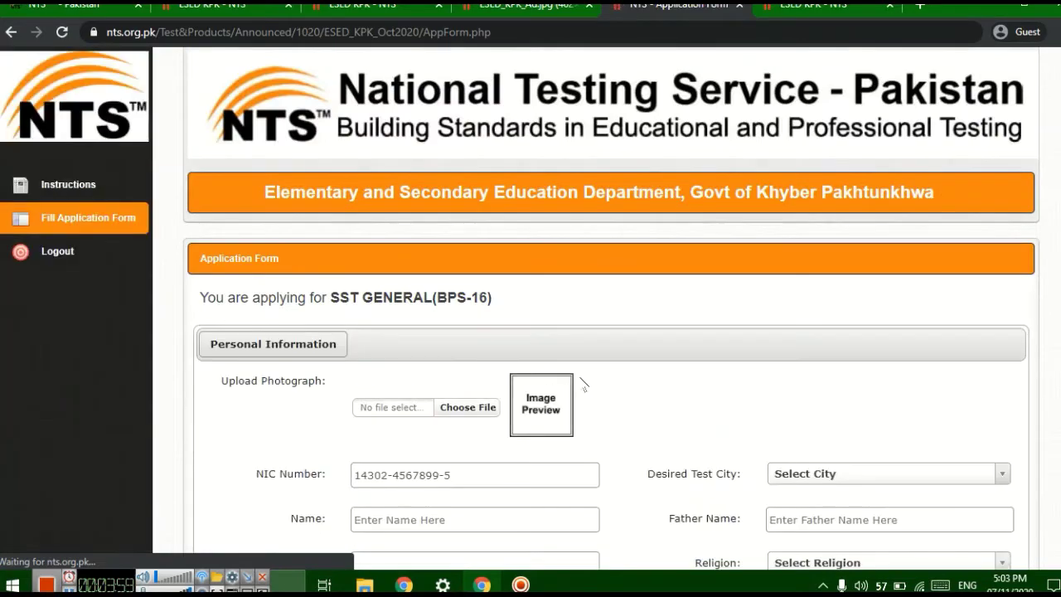
- Upload 428552_suit-png-for-photoshop from Downloads > pictures as the applicant's photograph
scroll(583, 385, down, 4)
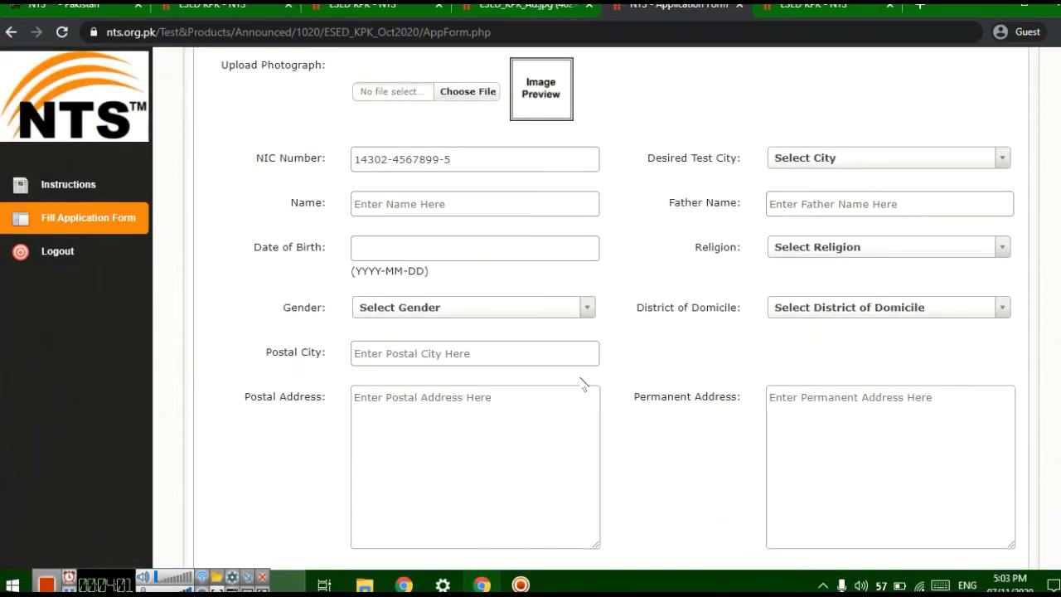
scroll(583, 385, up, 2)
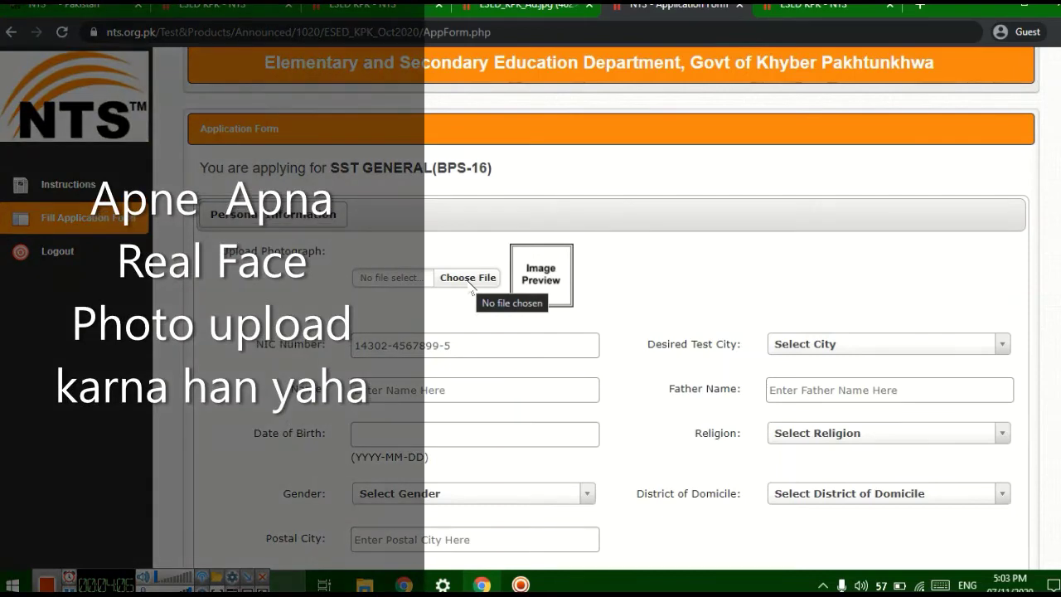
click(468, 278)
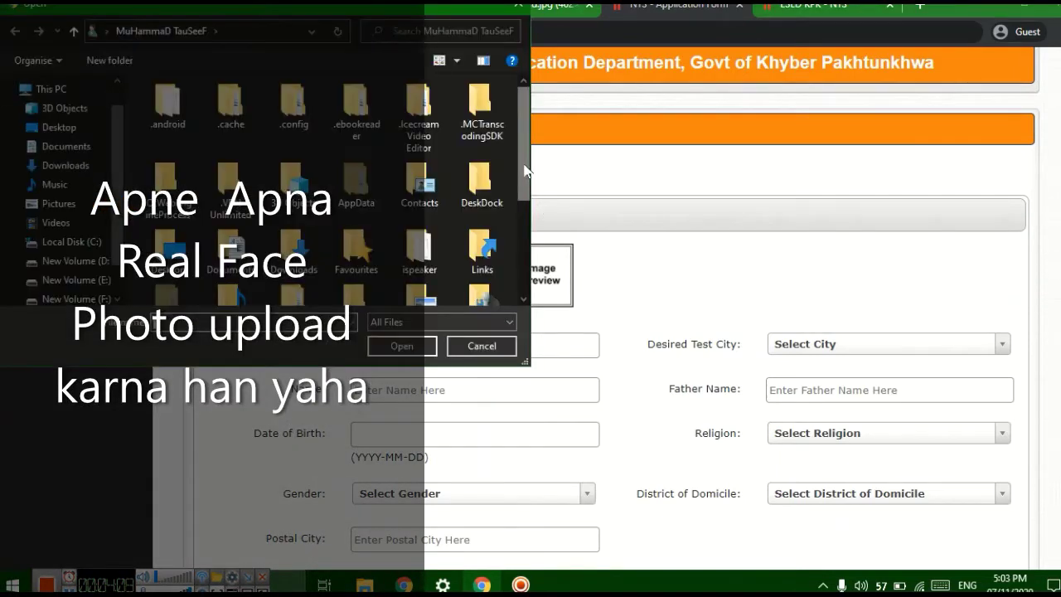
drag(524, 170, 535, 225)
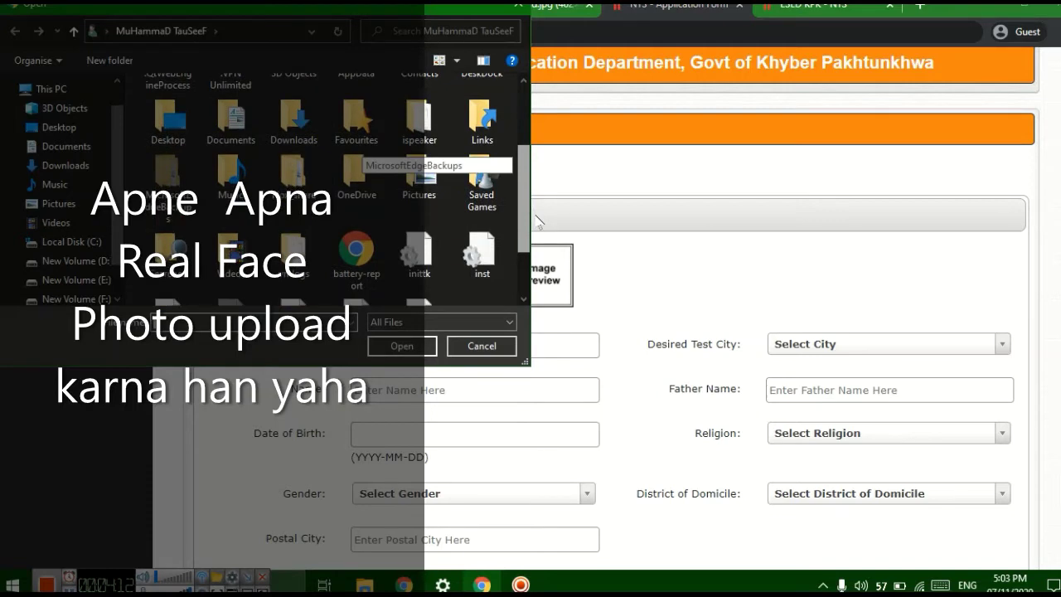
click(83, 166)
scroll(290, 221, down, 3)
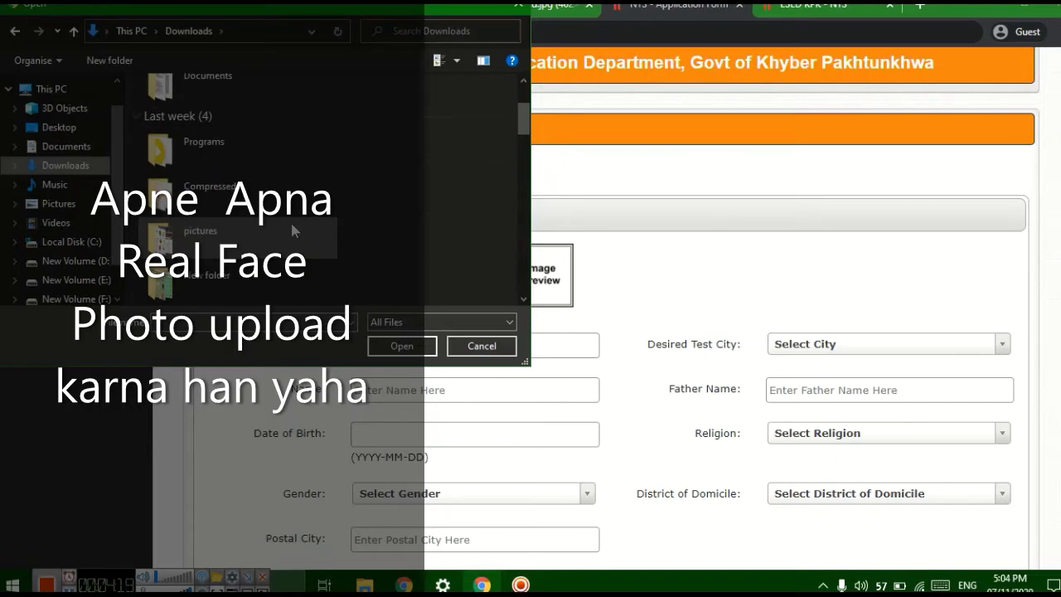
double_click(291, 226)
scroll(347, 201, down, 3)
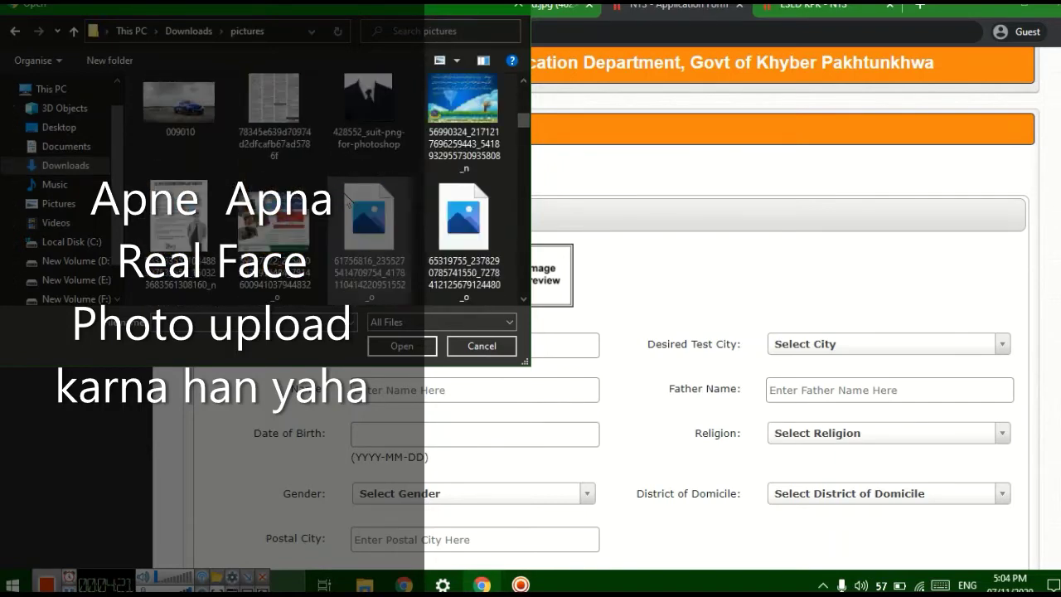
scroll(346, 201, up, 3)
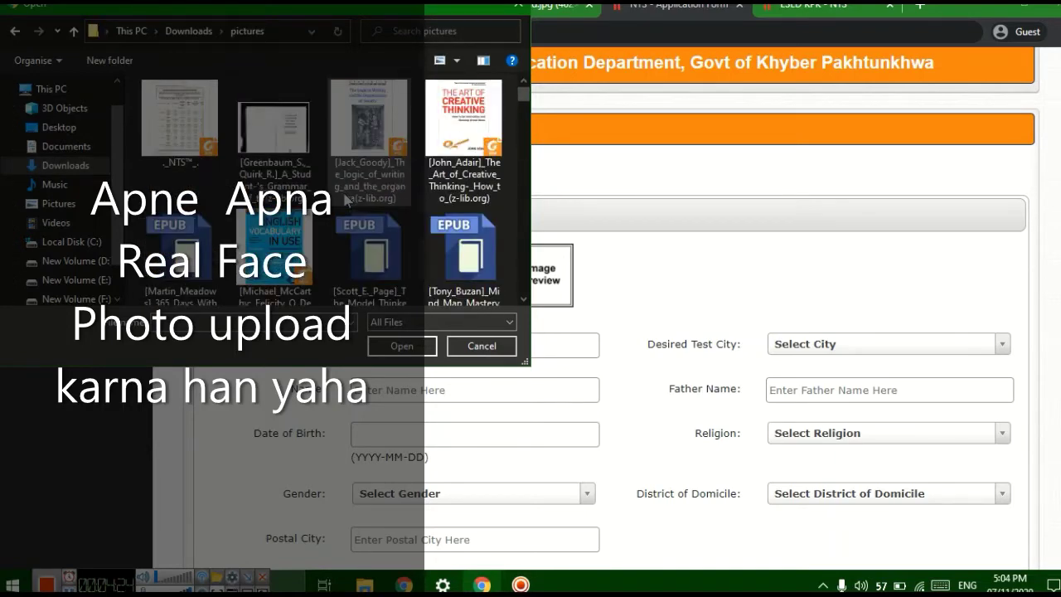
scroll(346, 200, down, 2)
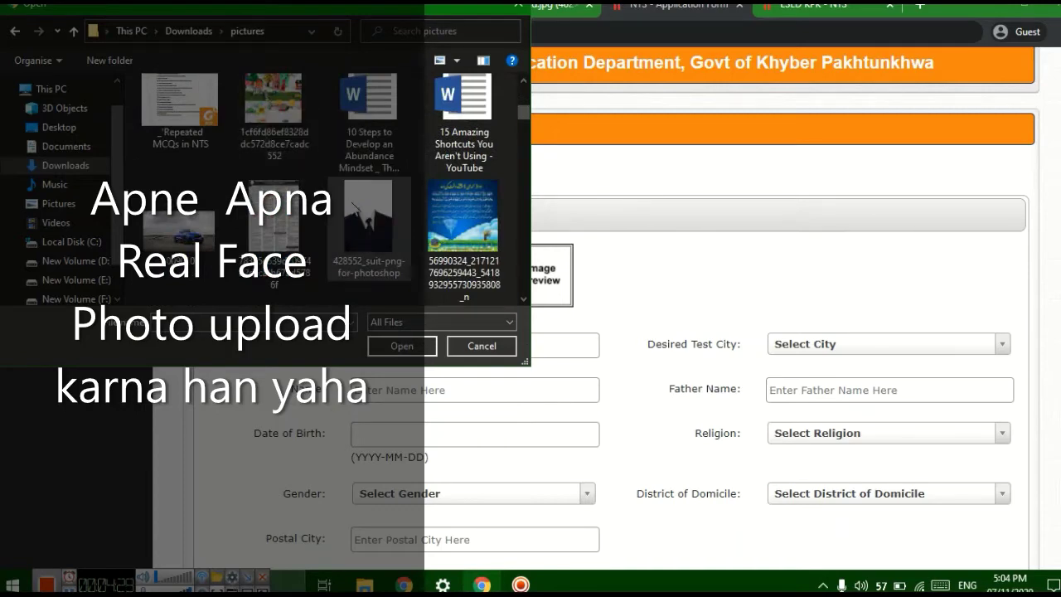
double_click(353, 207)
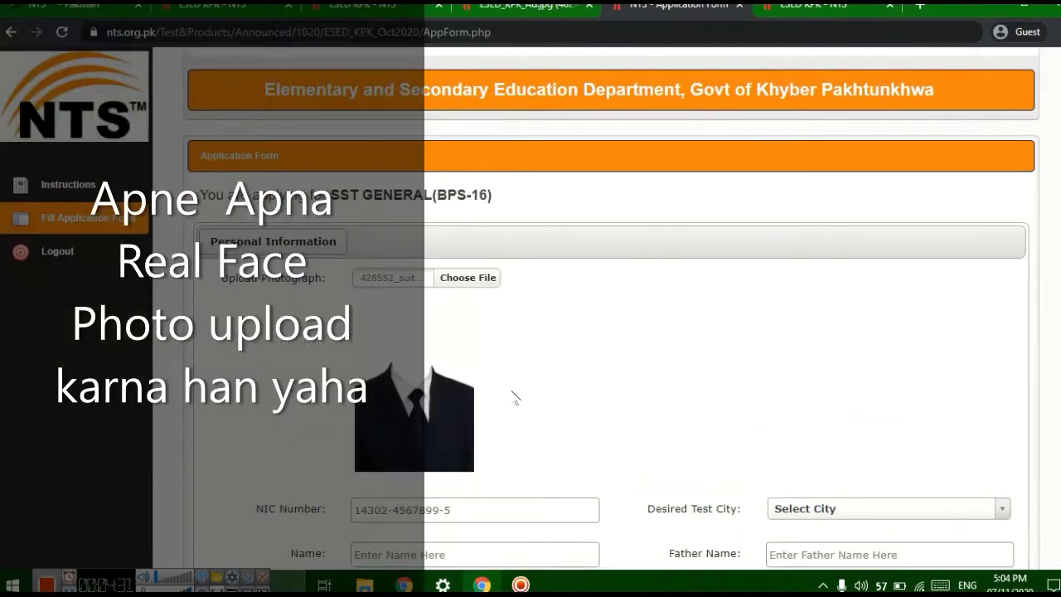
scroll(516, 398, down, 3)
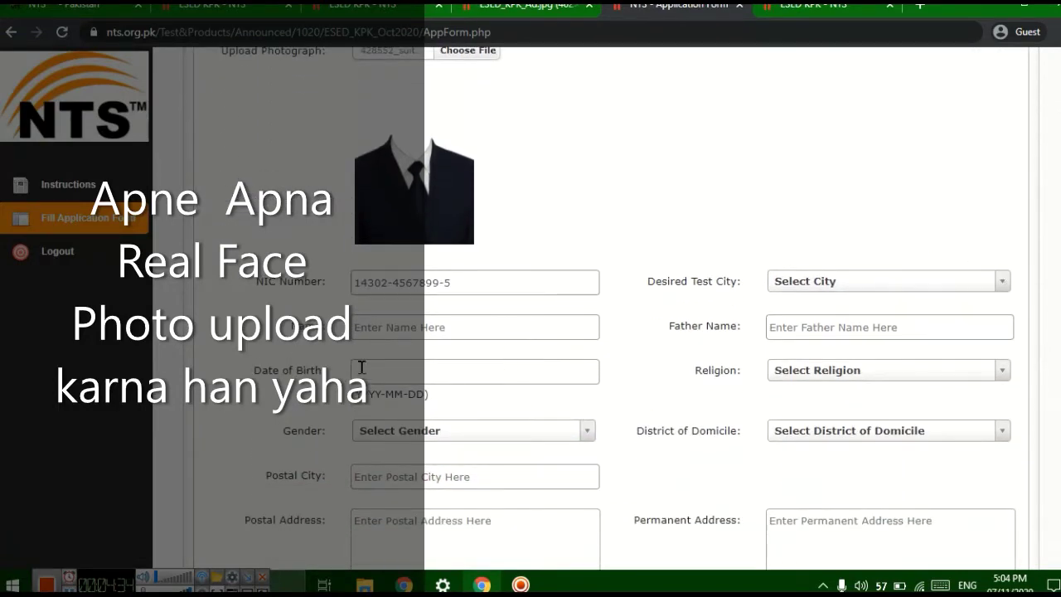
- Choose KOHAT as the desired test city and enter the applicant's name and father's name
click(997, 284)
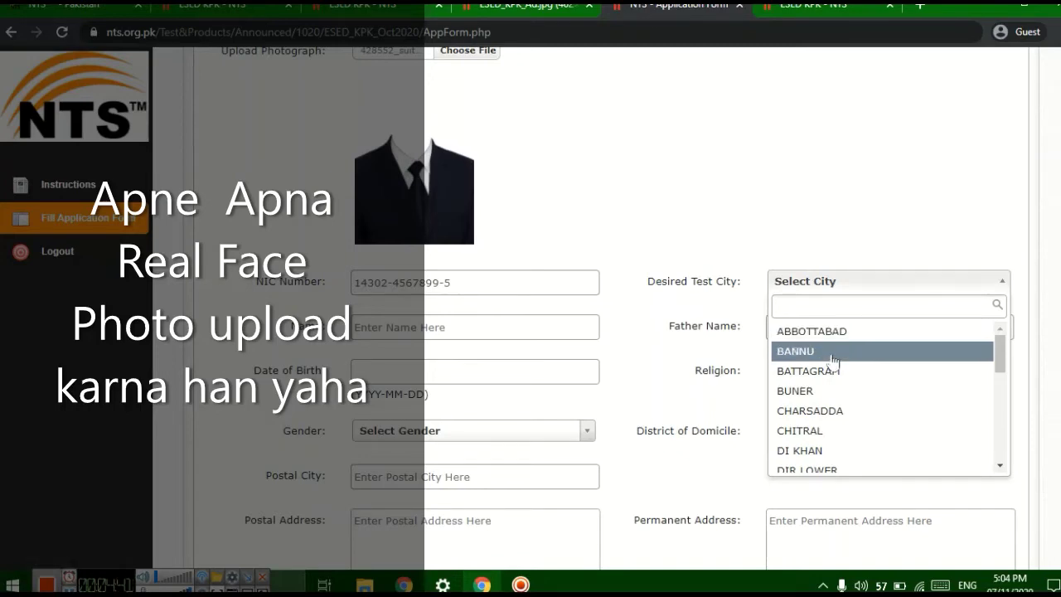
text(k)
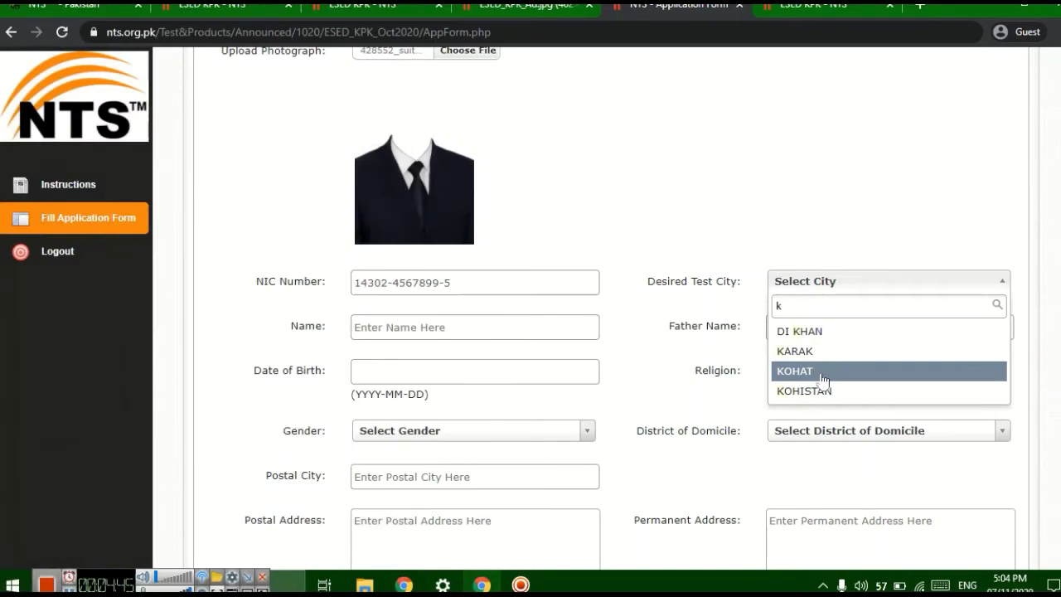
click(823, 379)
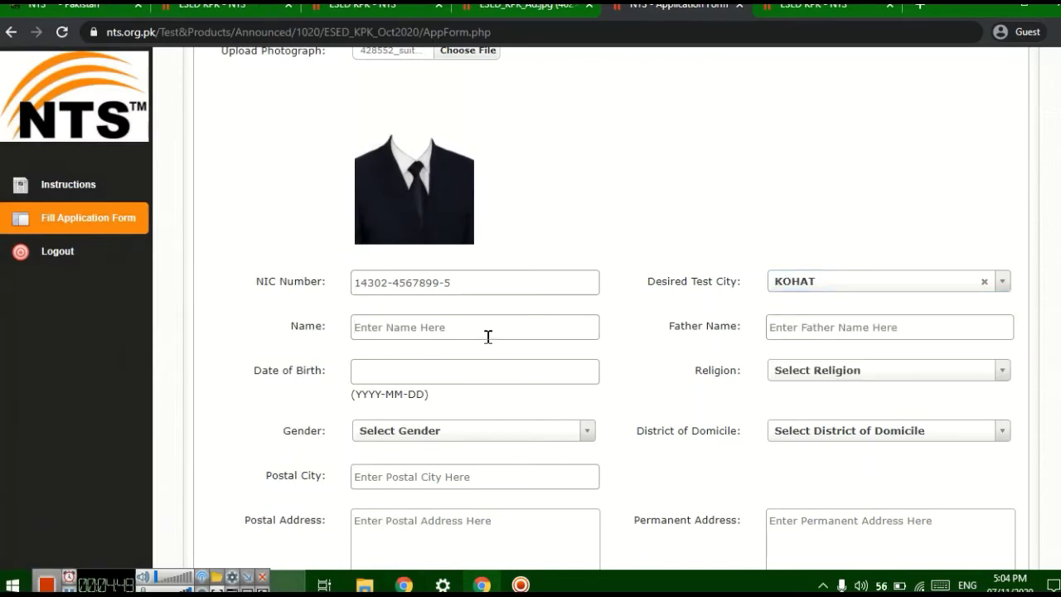
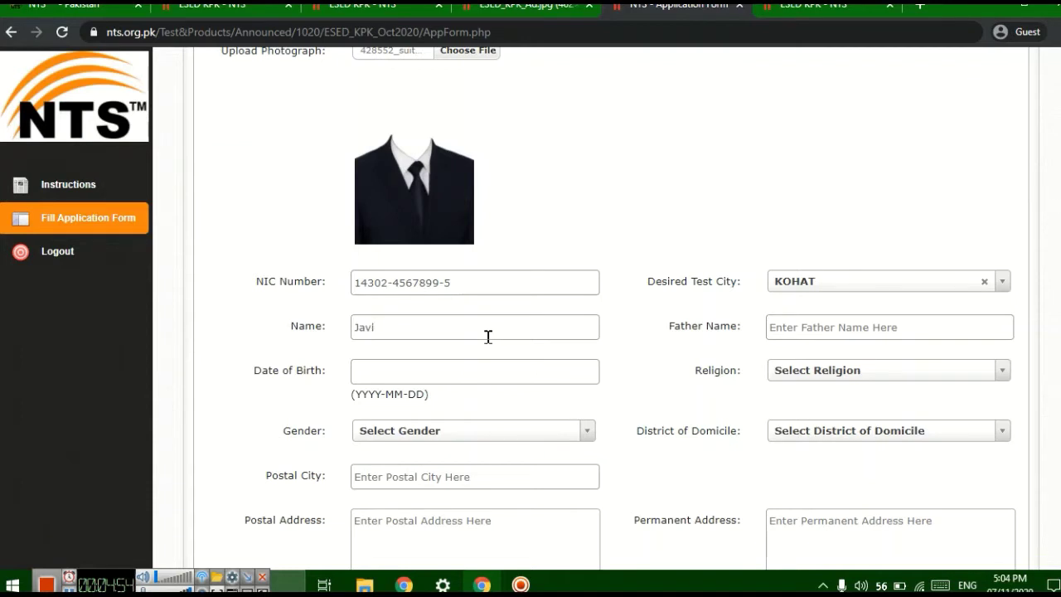
click(804, 328)
text(asim)
key(BackSpace)
key(BackSpace)
key(BackSpace)
key(BackSpace)
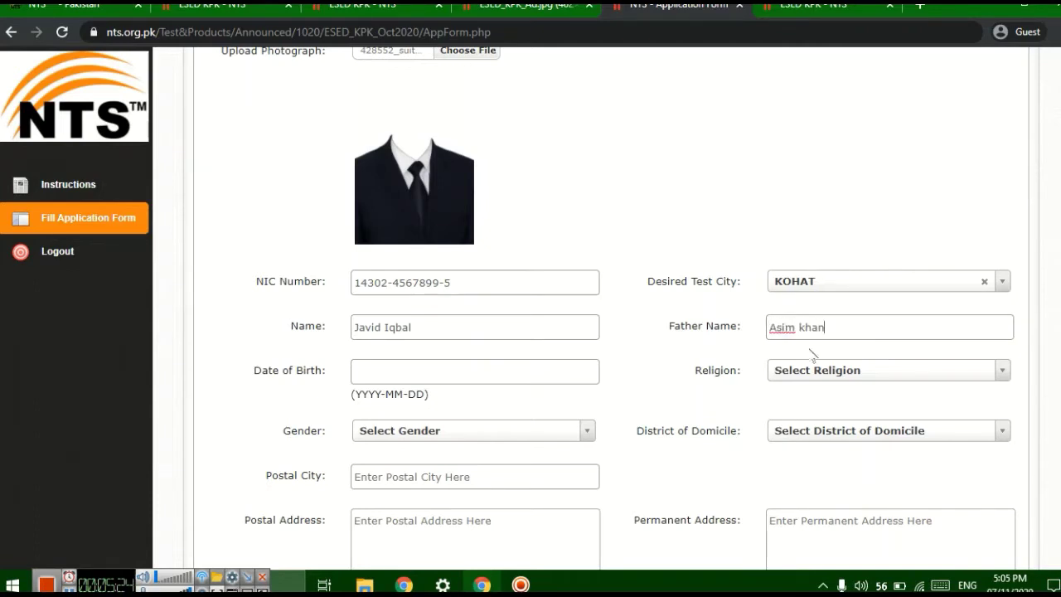
- Set the date of birth to 1992-01-01 with the calendar
click(425, 380)
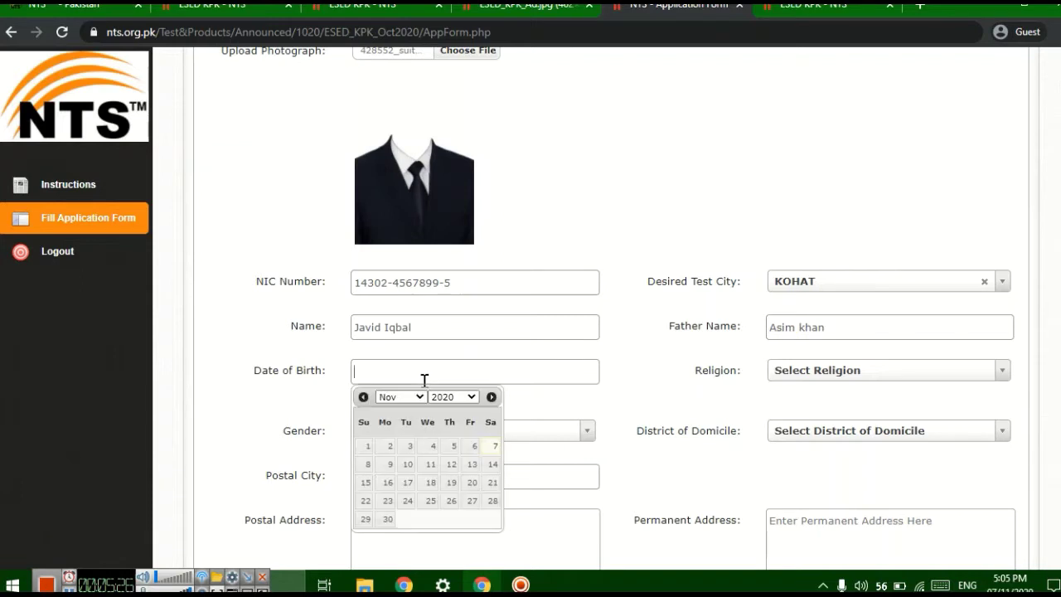
click(468, 397)
drag(475, 255, 478, 228)
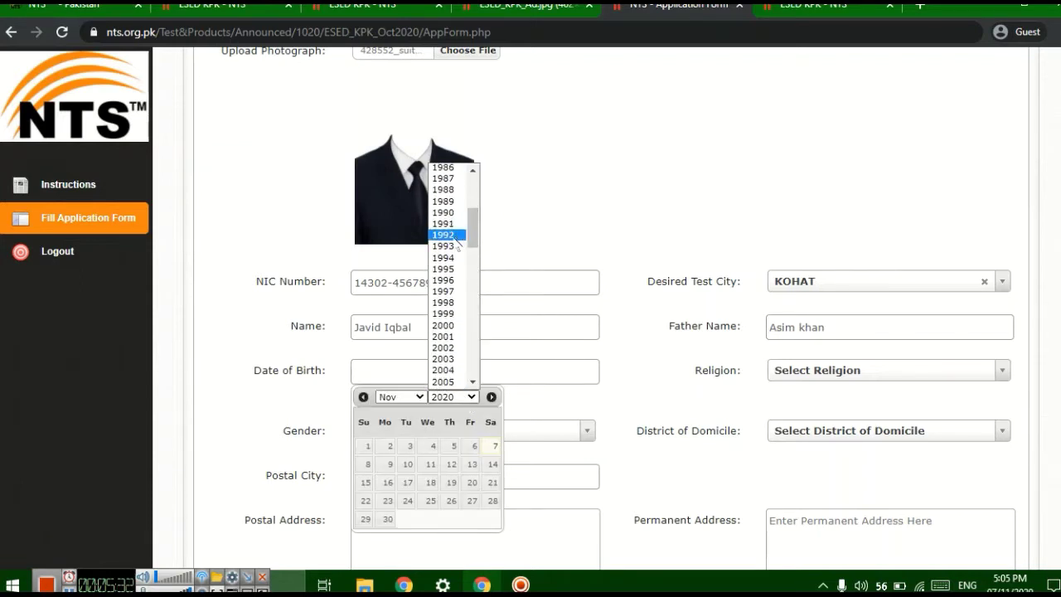
click(454, 235)
click(420, 397)
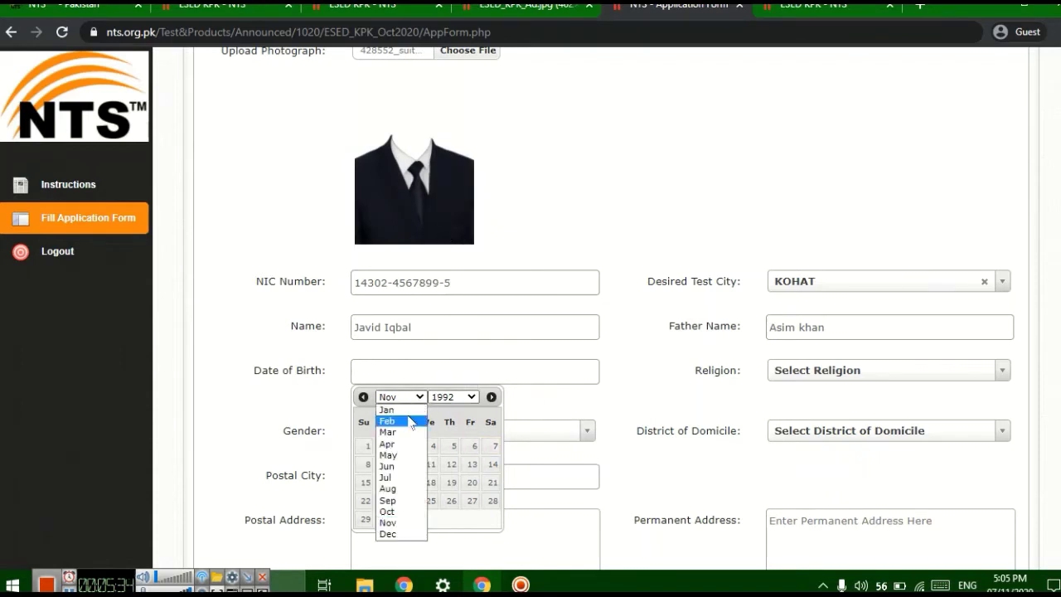
click(406, 421)
click(414, 397)
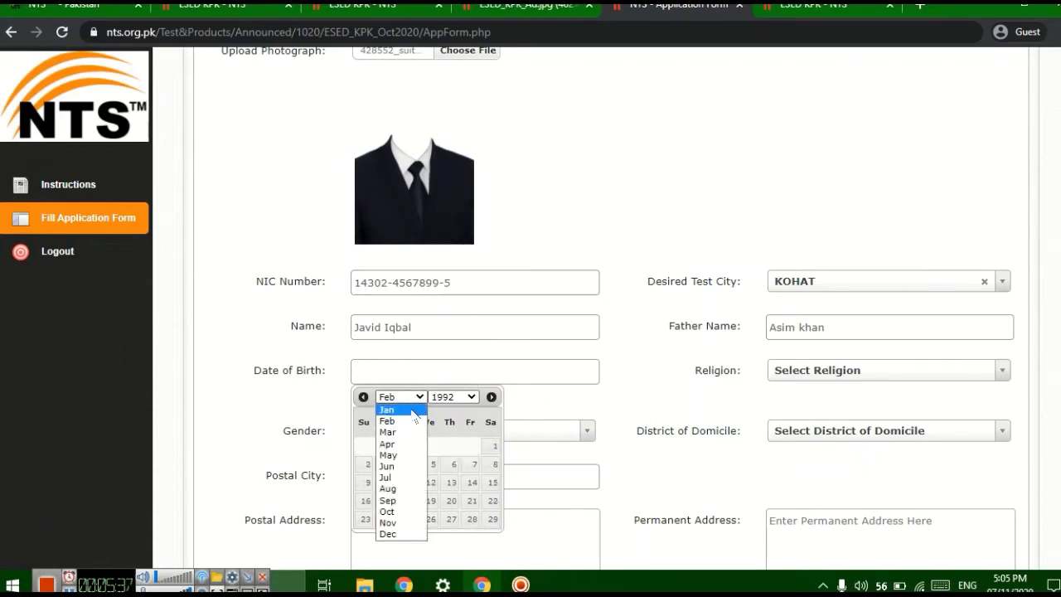
click(386, 410)
click(430, 446)
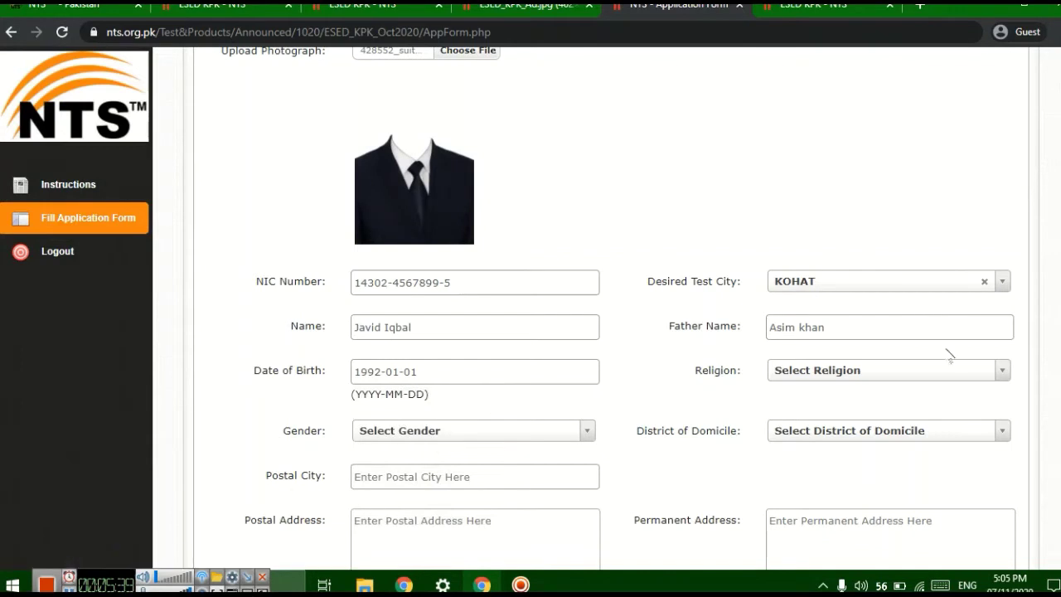
- Set religion to MUSLIM, gender to MALE and domicile district to KOHAT
click(962, 373)
click(831, 422)
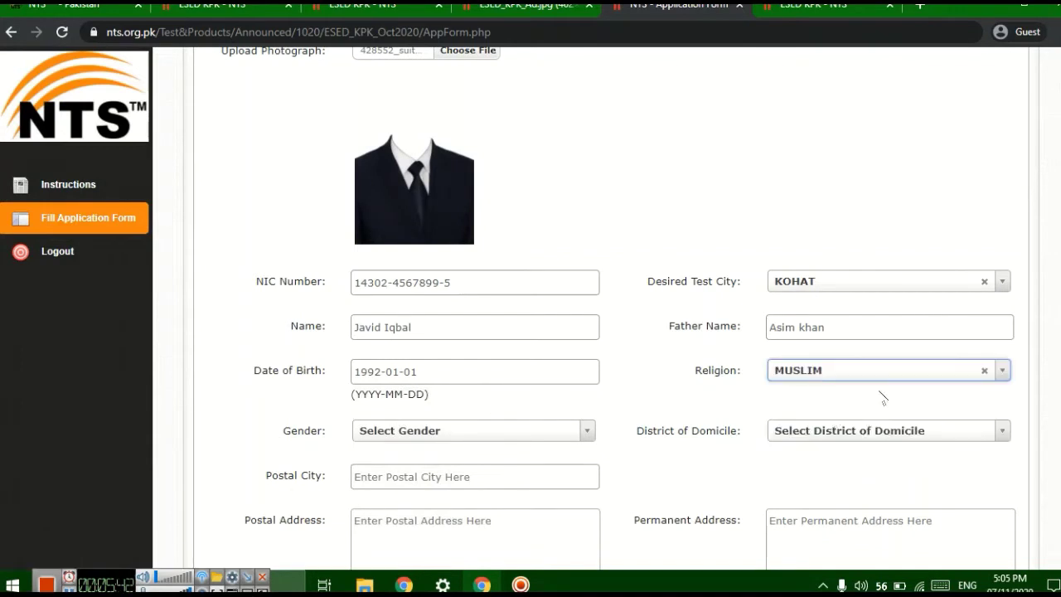
scroll(843, 374, down, 2)
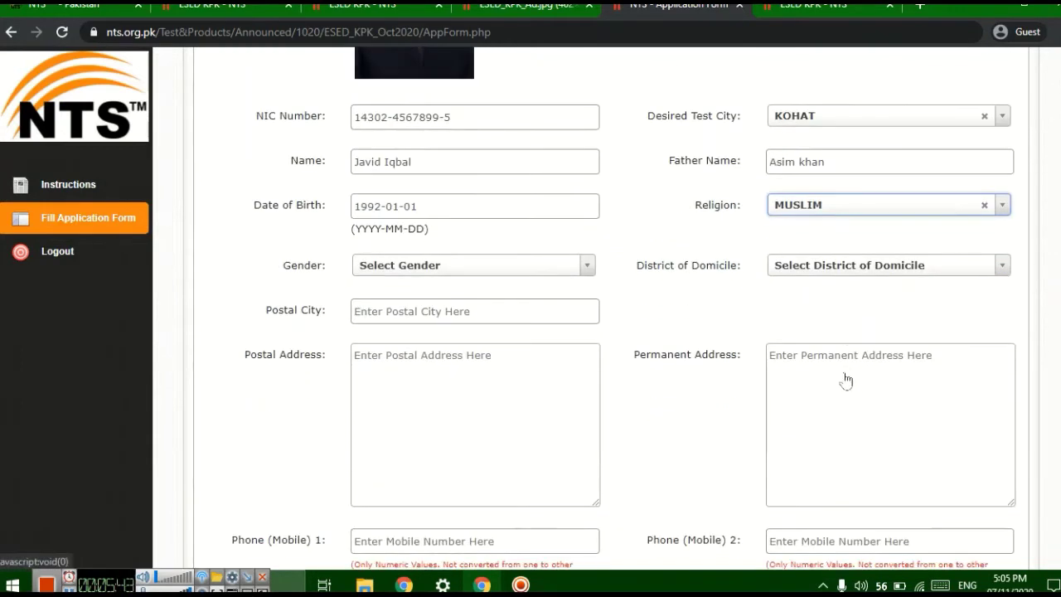
click(587, 265)
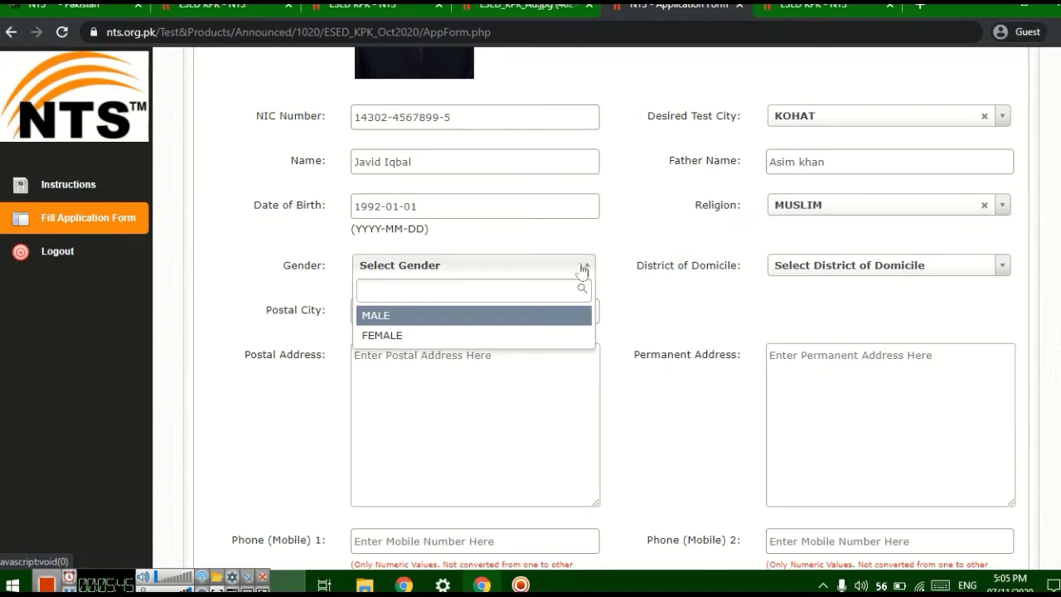
click(440, 321)
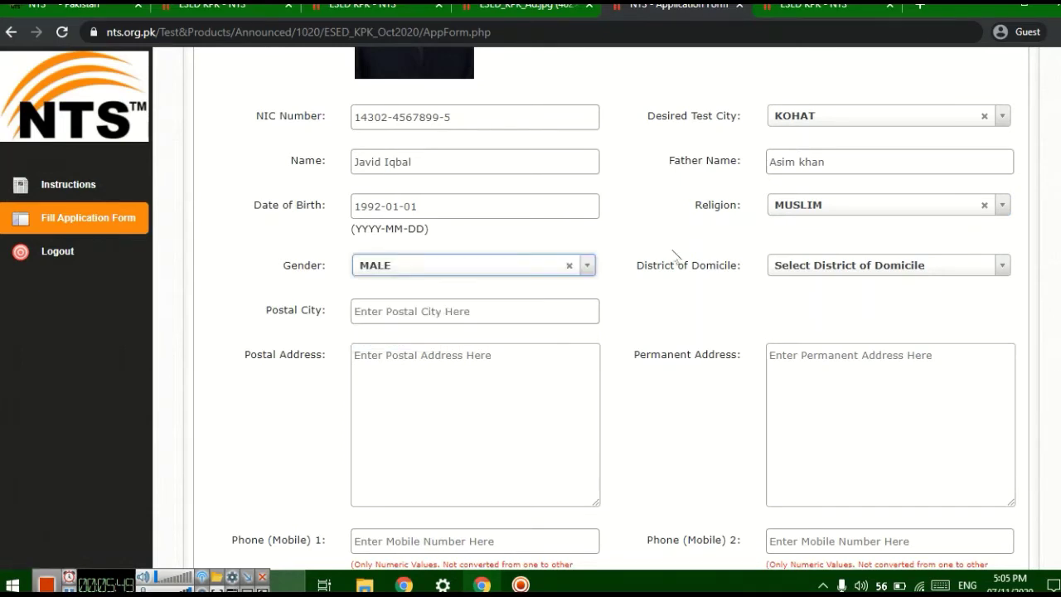
click(588, 267)
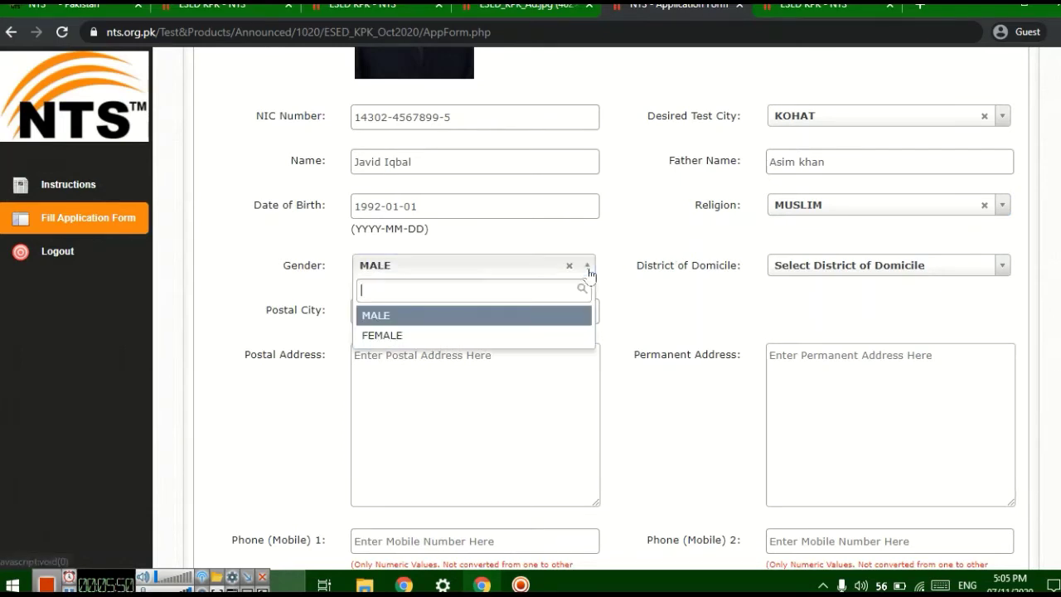
click(443, 316)
click(966, 275)
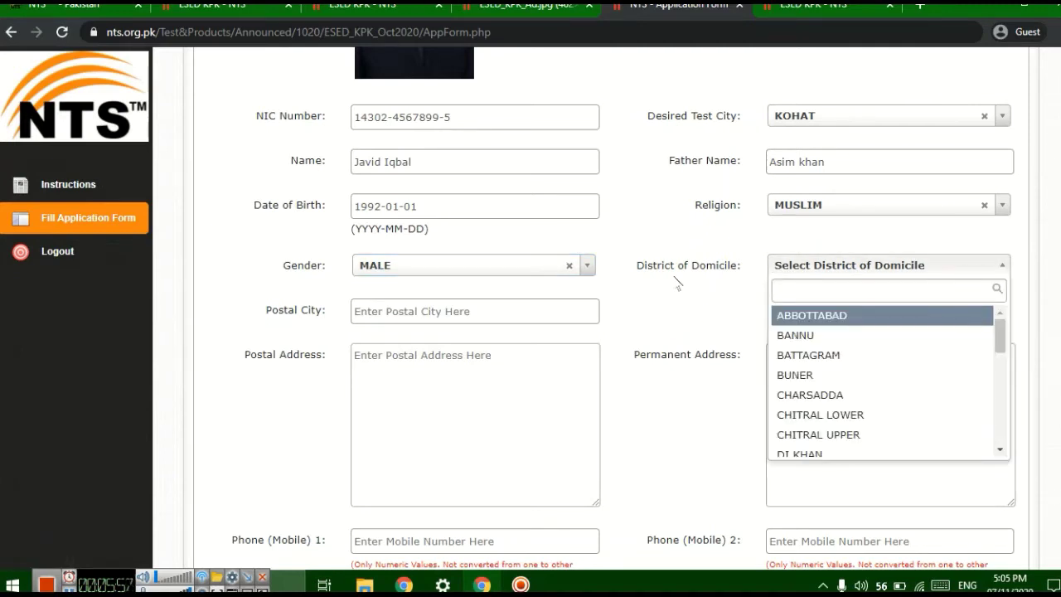
text(k)
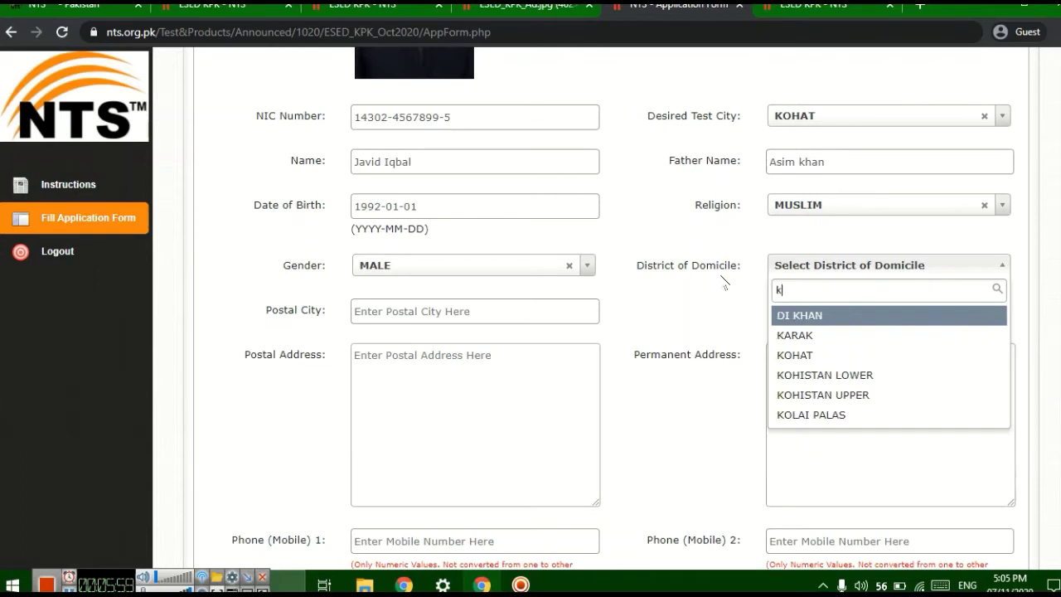
click(824, 356)
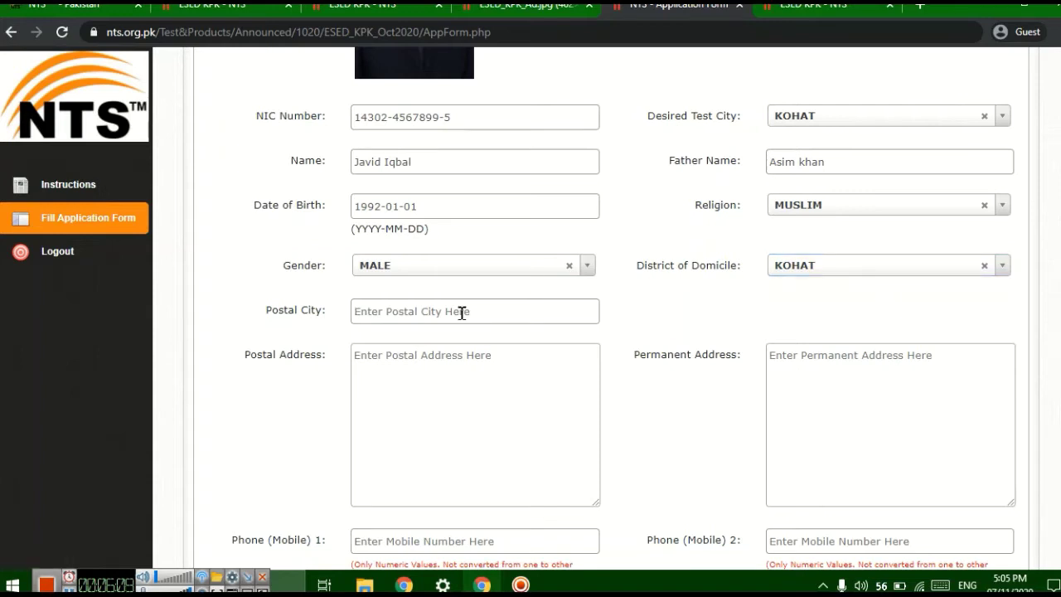
- Set the postal city to kohat, cutting the extra 'Pak post' words out of it
text(Pak po)
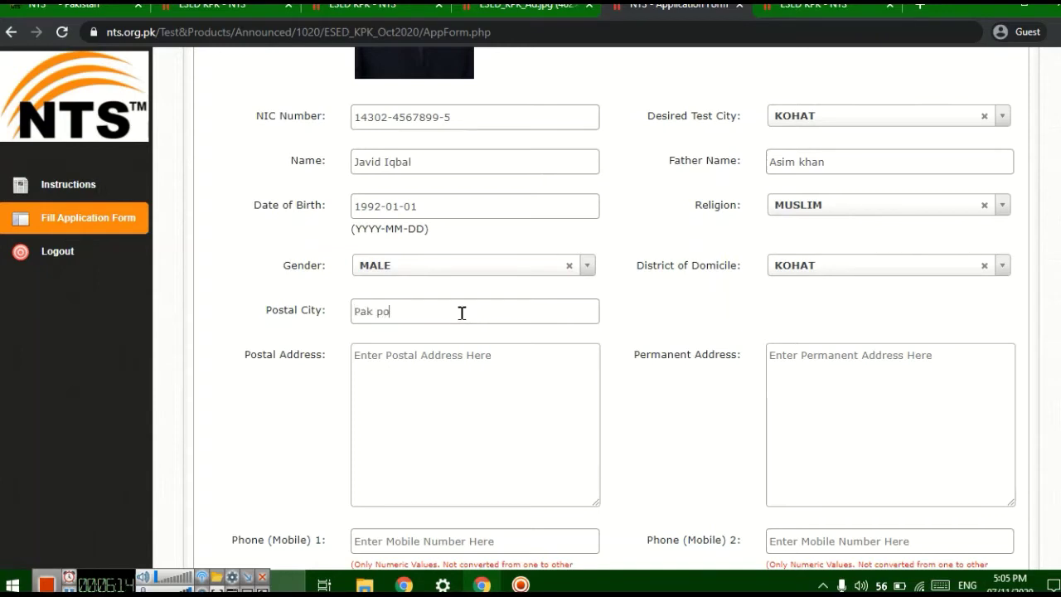
text(st kojha)
key(BackSpace)
key(BackSpace)
key(BackSpace)
text(hat)
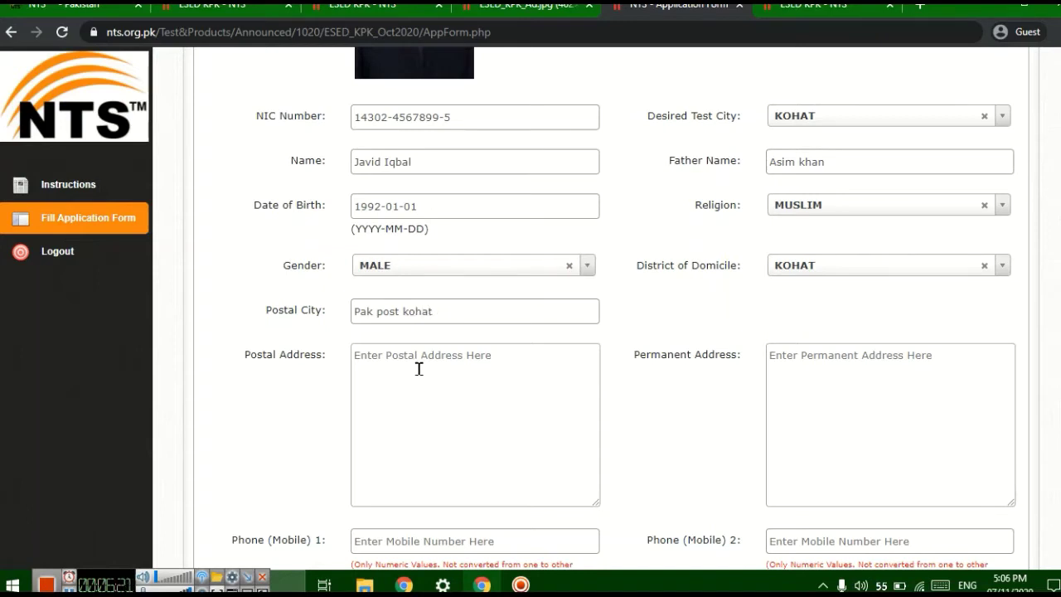
drag(400, 311, 351, 313)
right_click(378, 313)
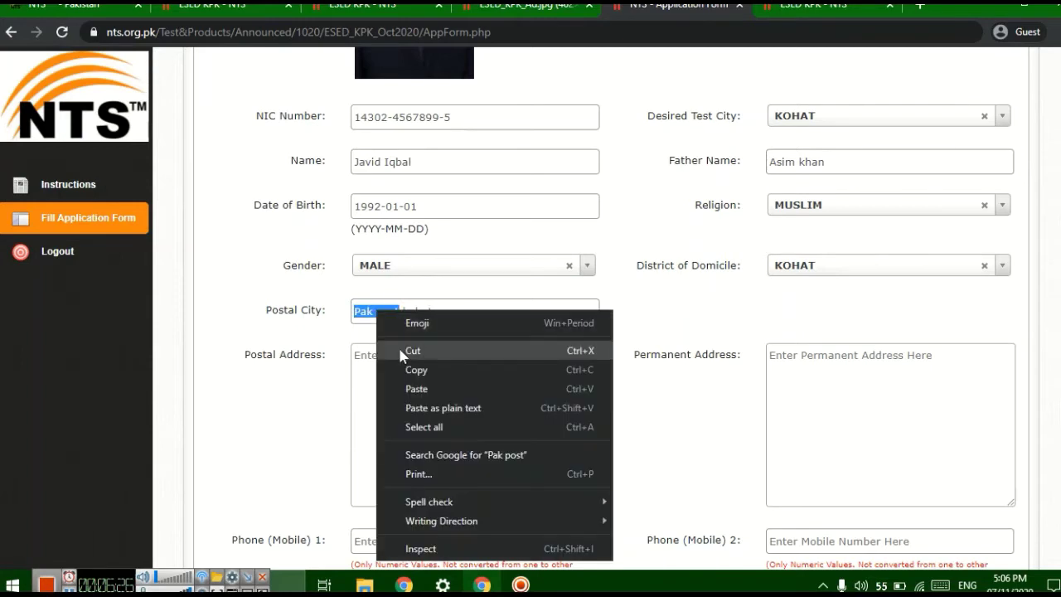
click(406, 350)
key(Delete)
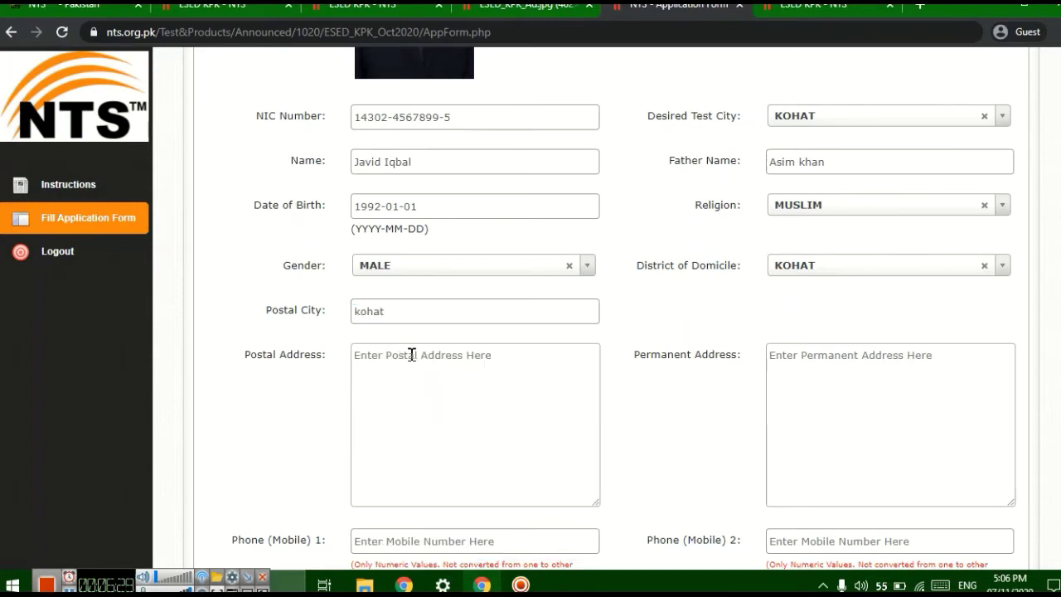
- Fill in the applicant's postal address and permanent address
click(412, 354)
key(ctrl+v)
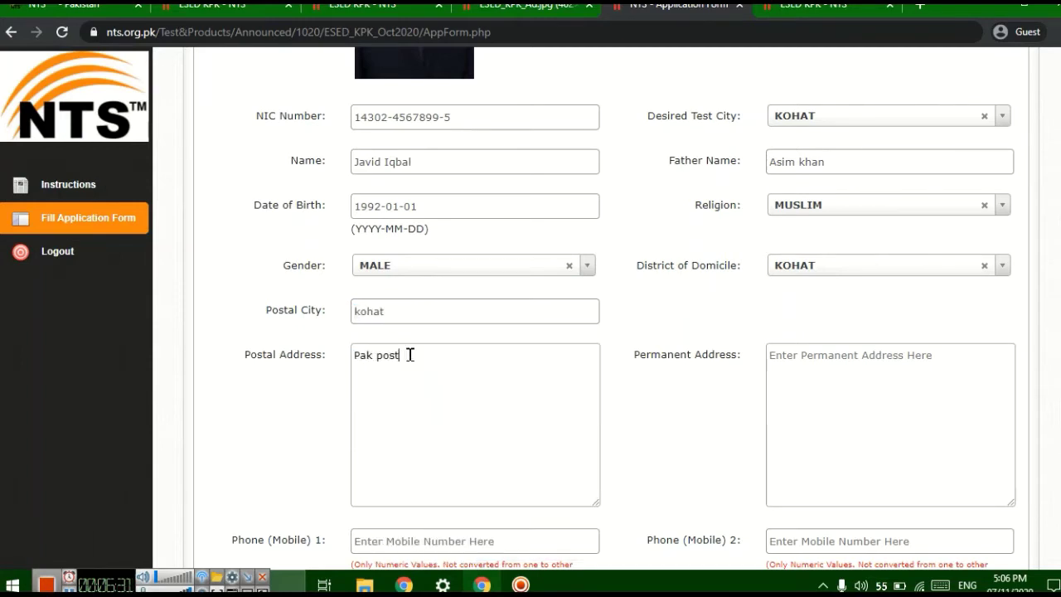
text(kohat)
click(905, 375)
text(mohalle)
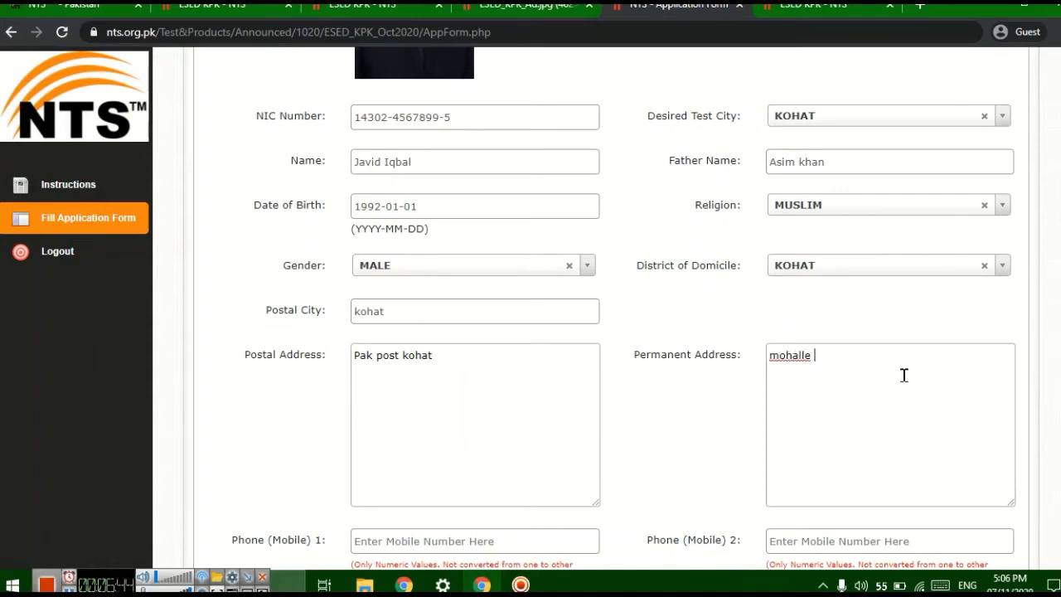
text( sheikhan kohat)
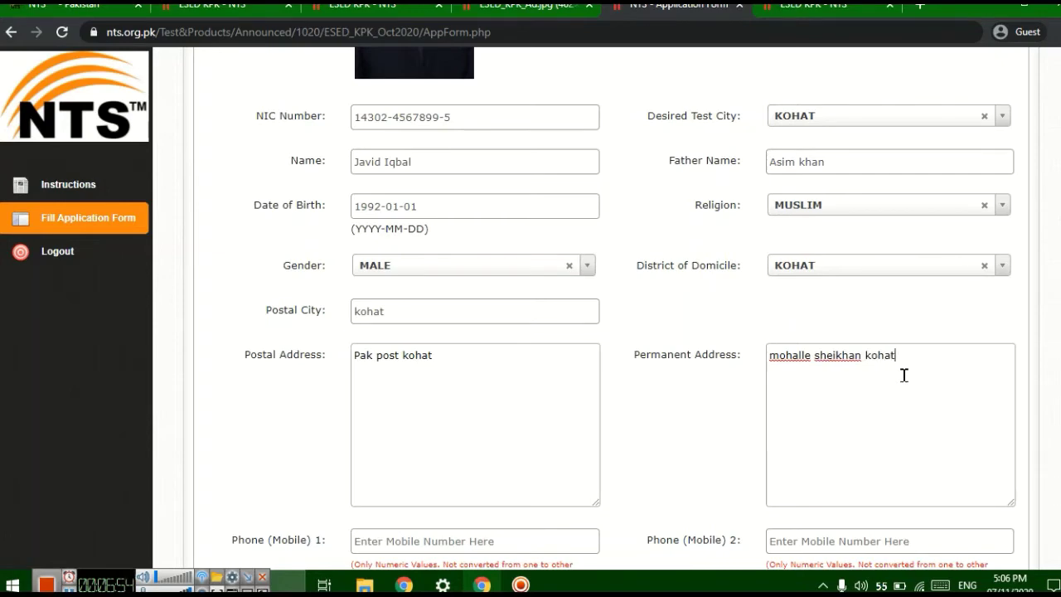
scroll(654, 371, down, 5)
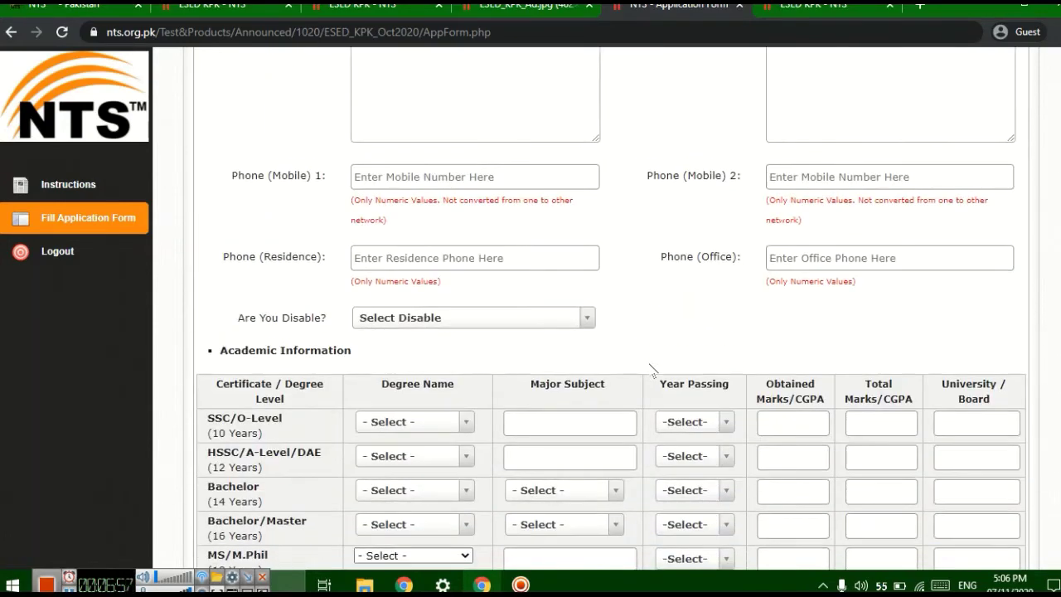
- Enter the applicant's two mobile phone numbers
click(449, 172)
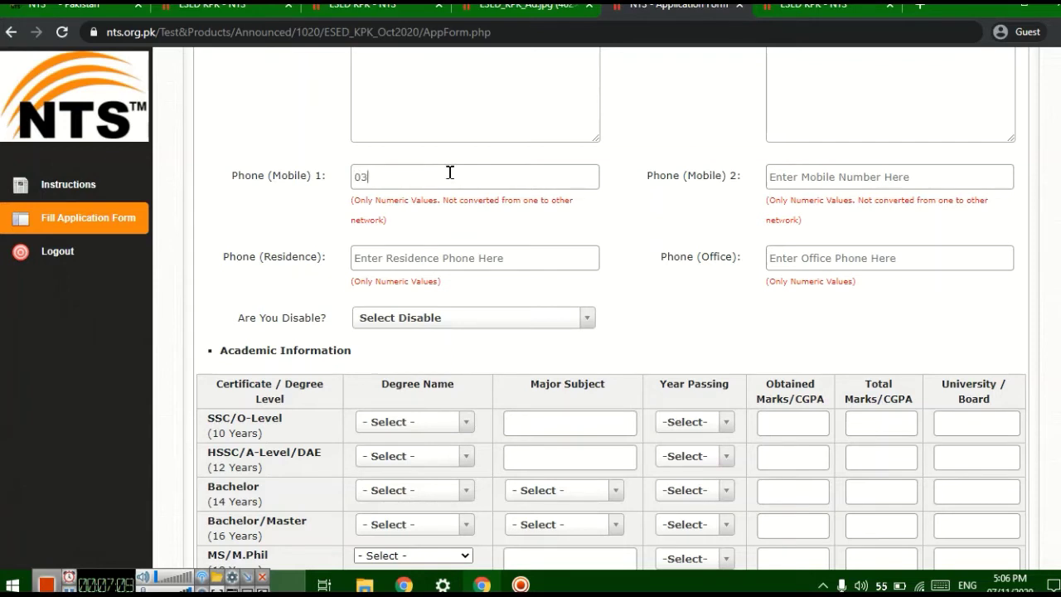
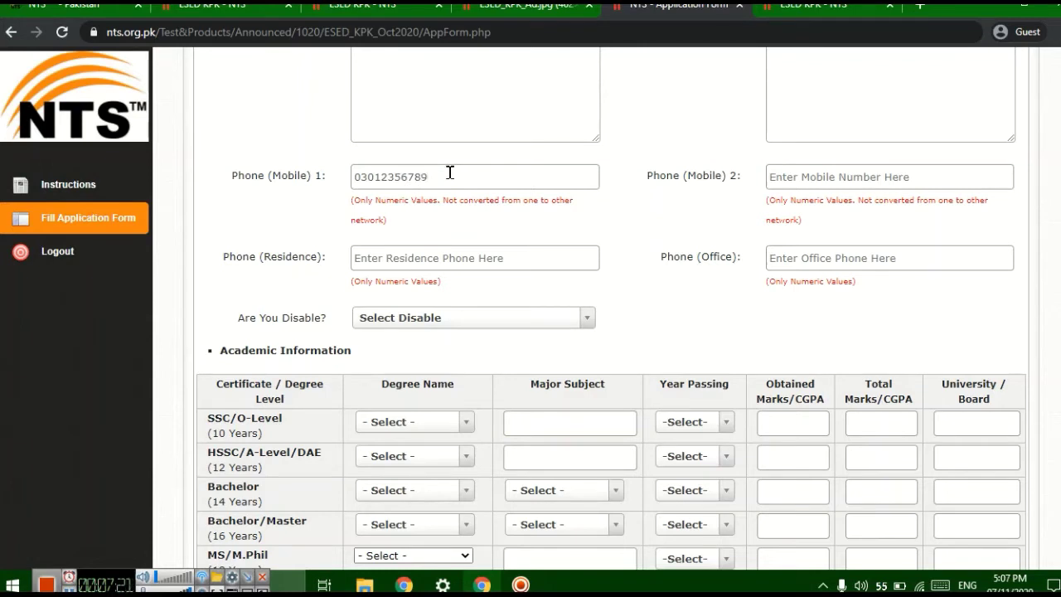
click(847, 178)
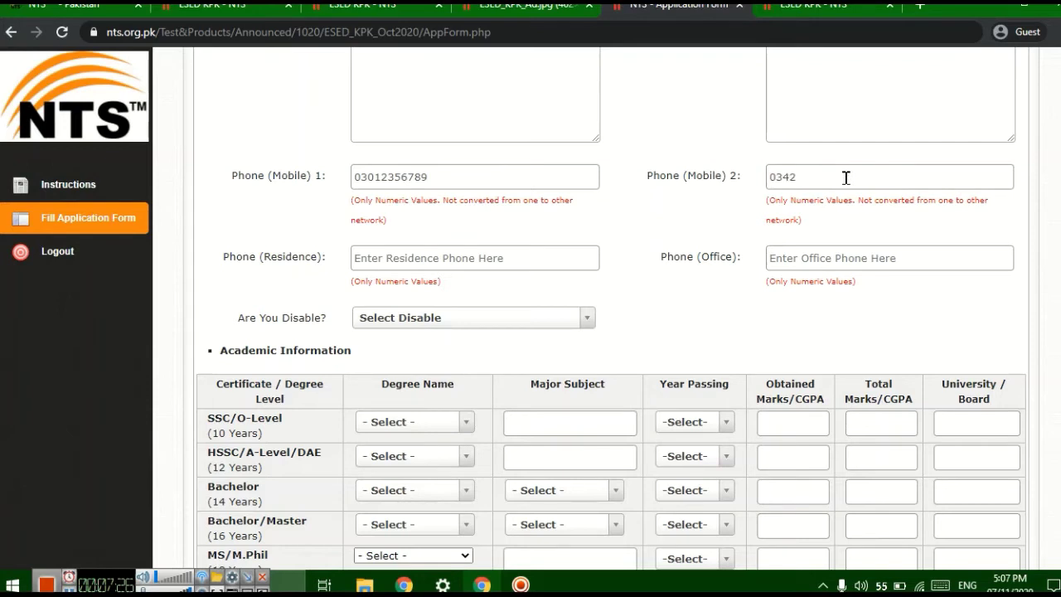
scroll(576, 286, down, 1)
scroll(576, 286, up, 1)
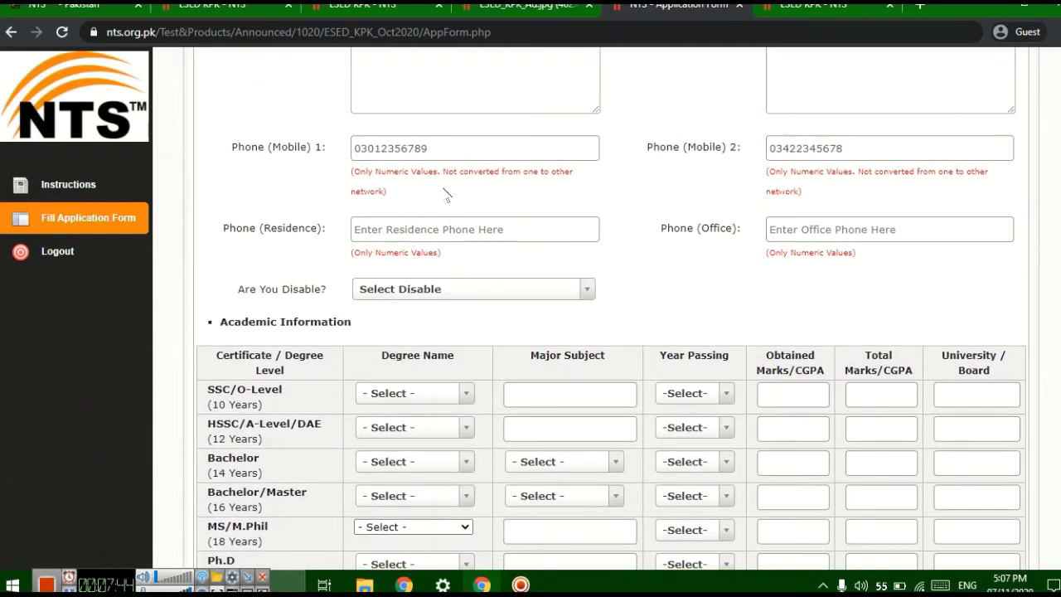
click(874, 148)
- Answer NO to the Are You Disable? question
click(577, 289)
scroll(559, 294, down, 1)
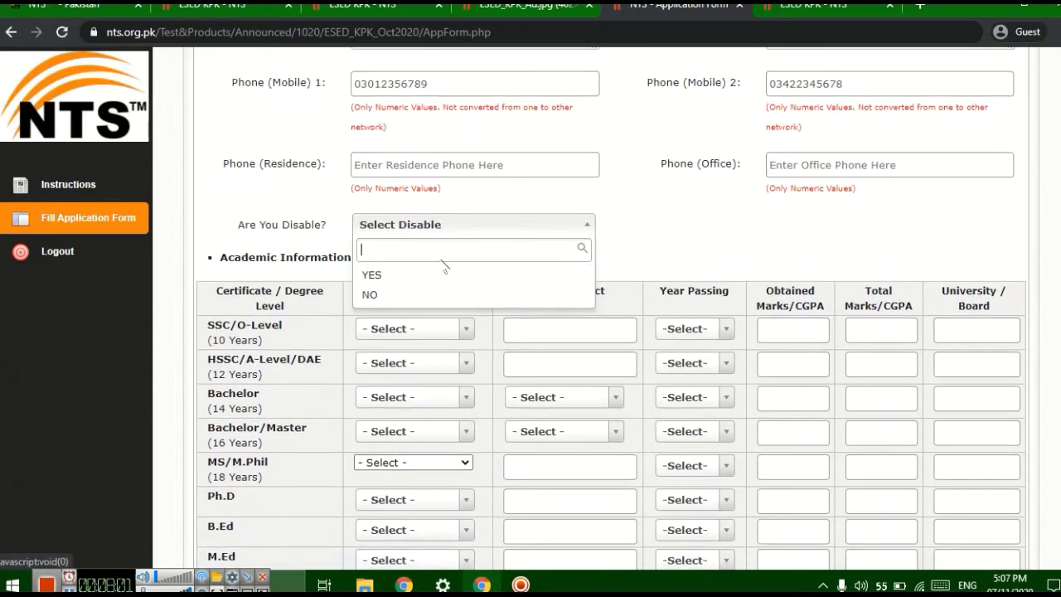
click(584, 224)
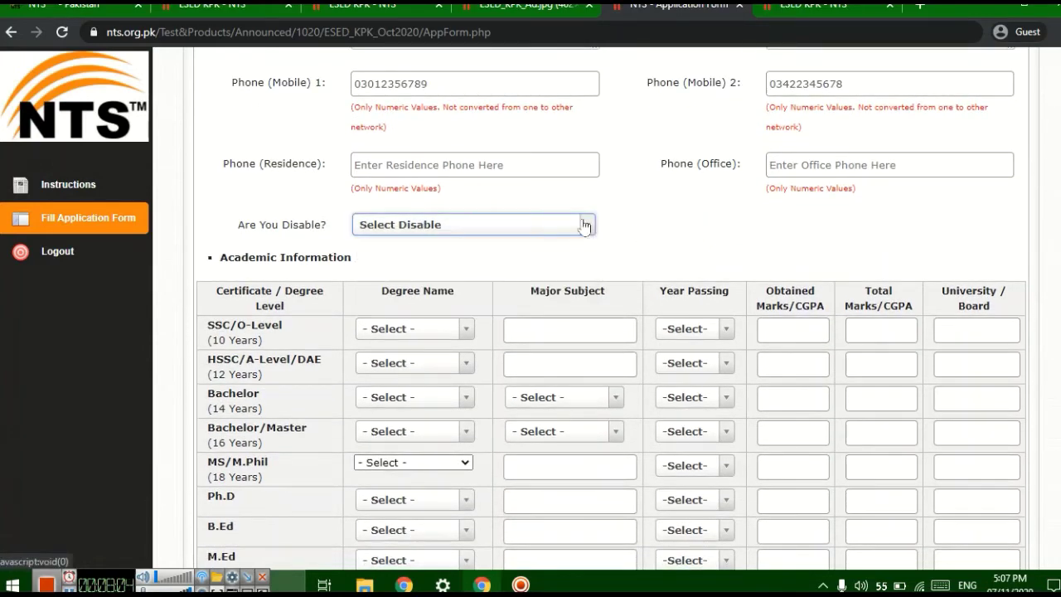
click(584, 224)
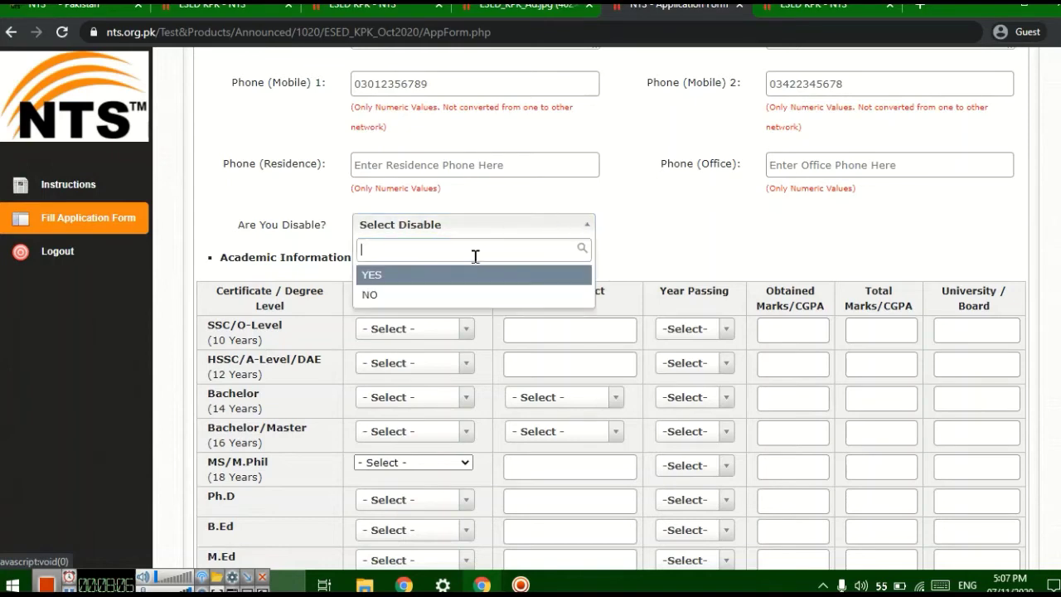
click(448, 284)
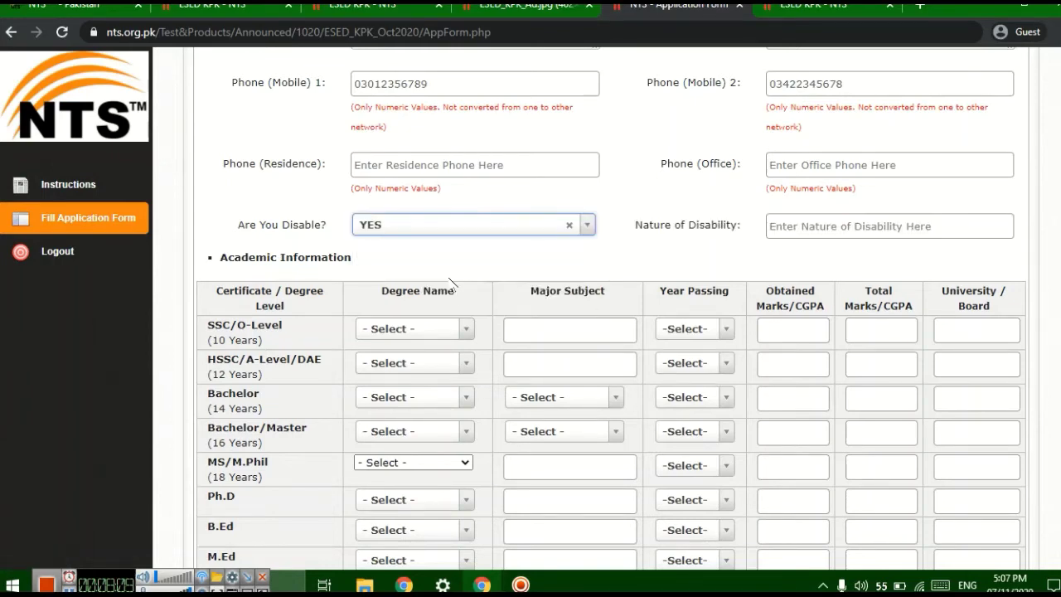
click(588, 225)
click(442, 293)
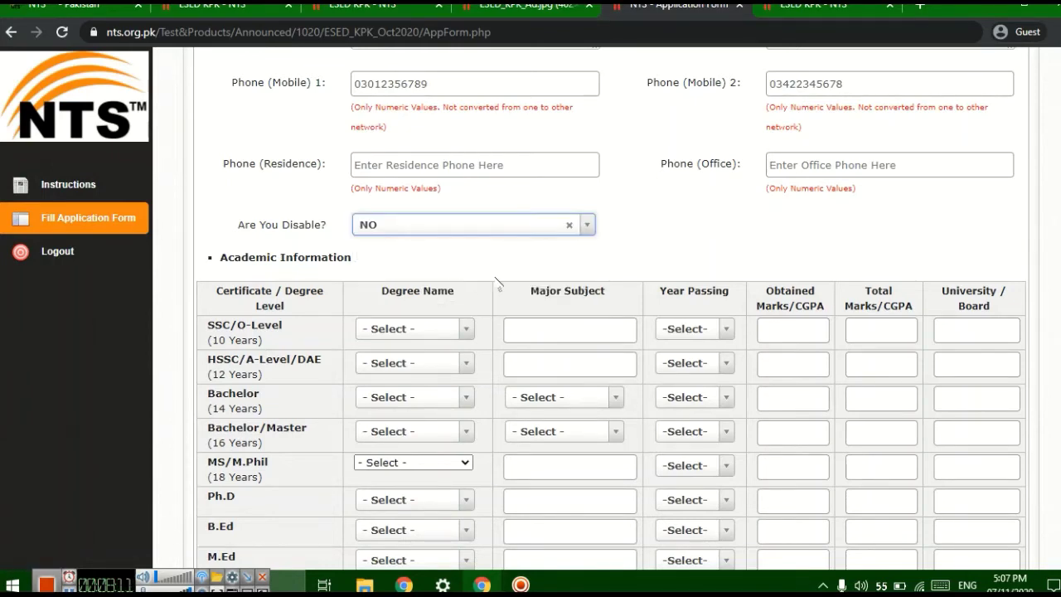
scroll(579, 323, down, 3)
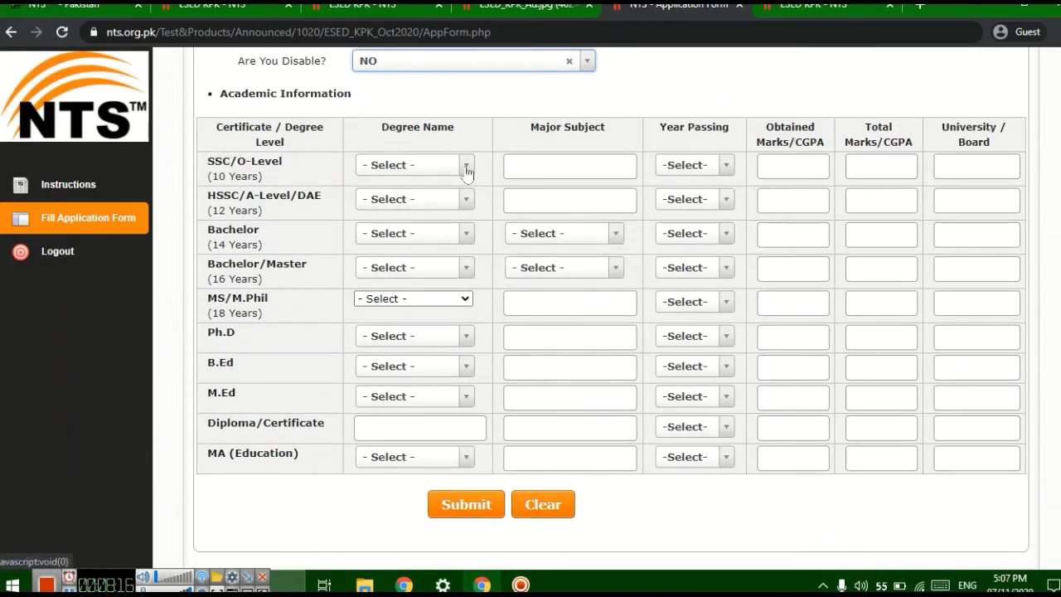
- Fill the SSC row: Science Group, 2010, 900 of 1050 marks, board kohat
click(467, 170)
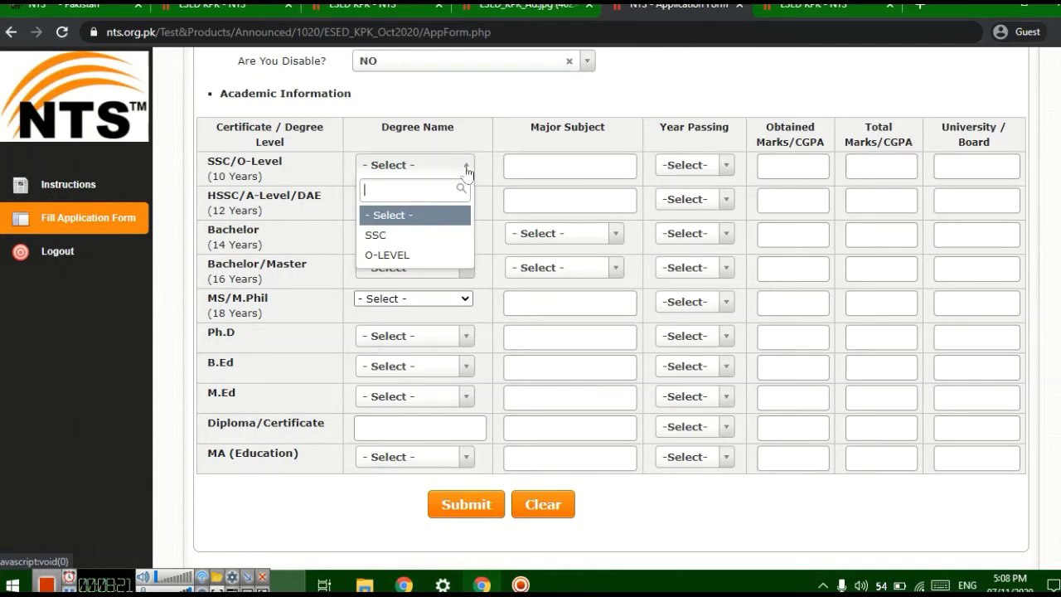
click(417, 236)
click(585, 174)
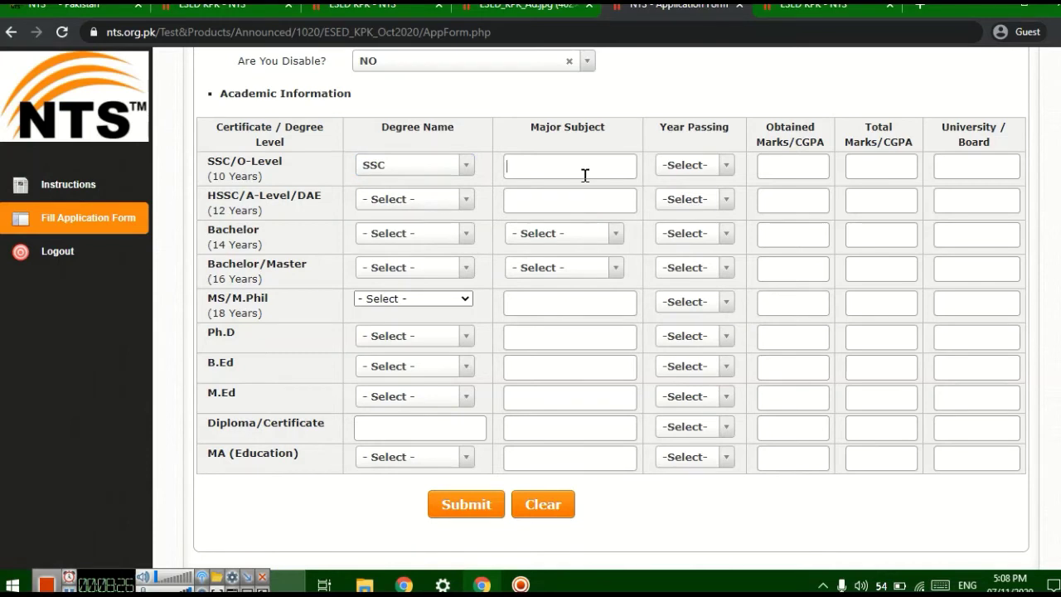
text(Science Group)
click(722, 165)
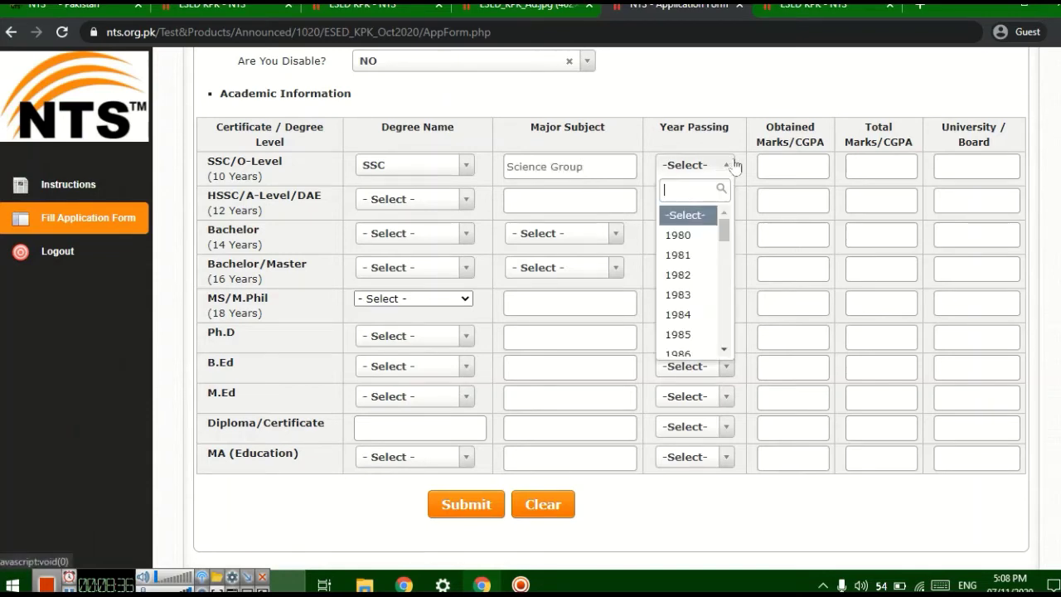
text(2010)
click(705, 218)
click(773, 165)
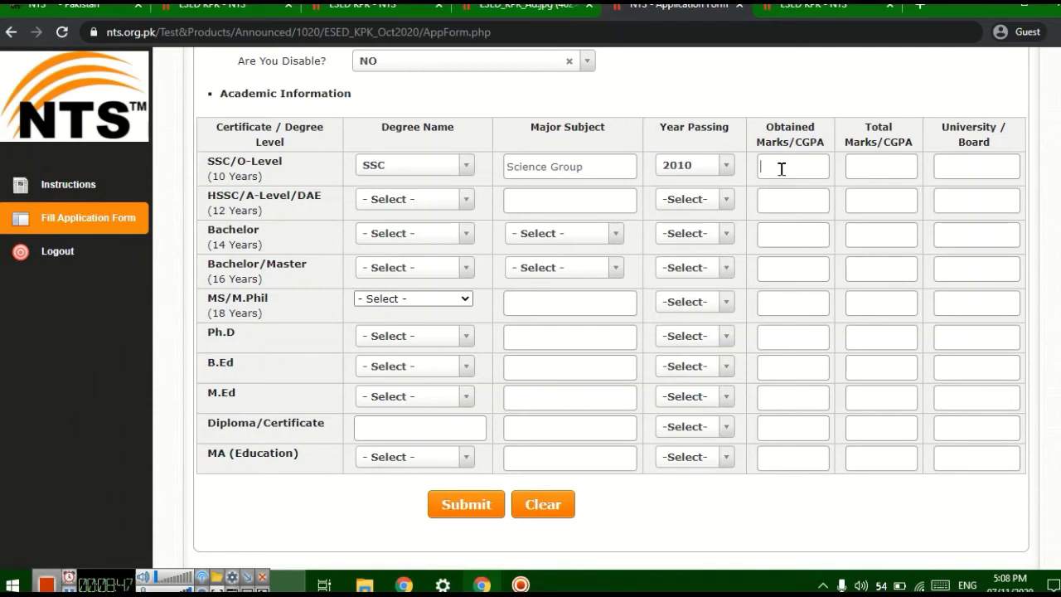
text(900)
click(873, 171)
text(1050)
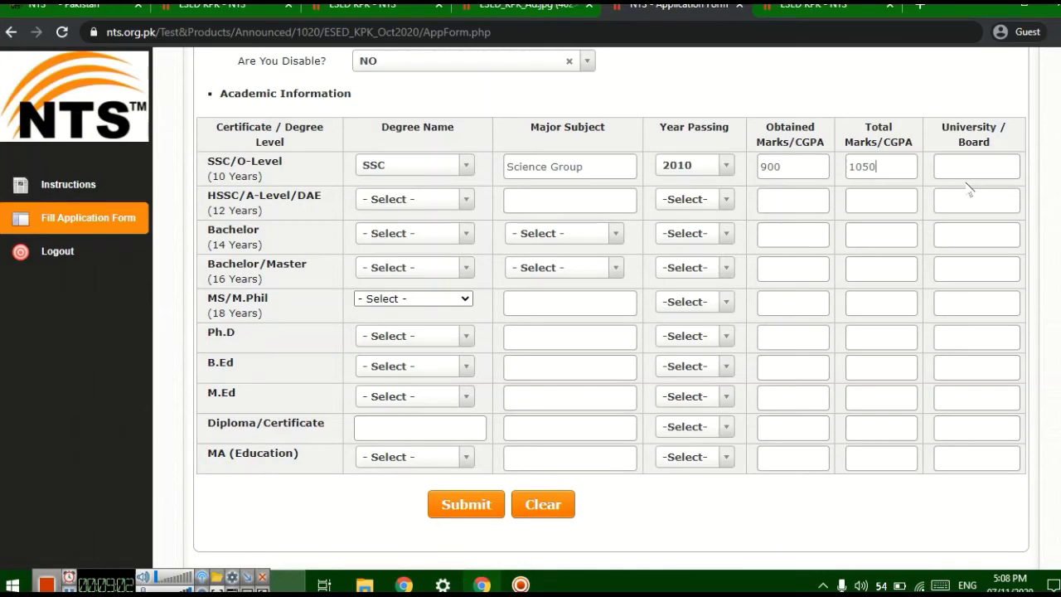
click(968, 163)
text(kohat)
- Fill the F.SC row: pre-medical, 2013, 800 of 1100 marks, board kohat
click(466, 199)
click(468, 200)
click(466, 199)
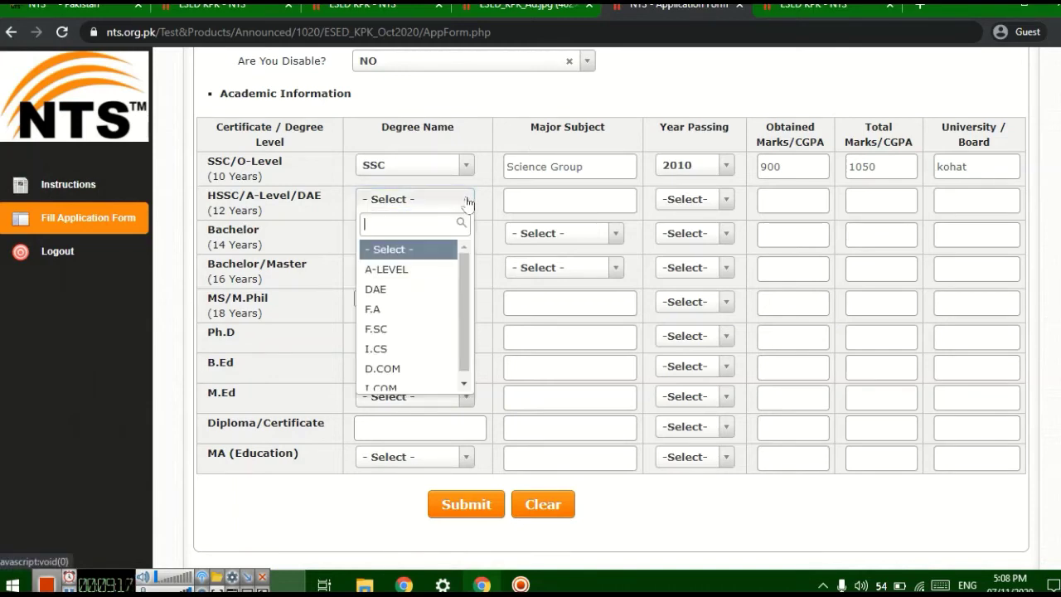
click(423, 330)
click(546, 197)
text(pre)
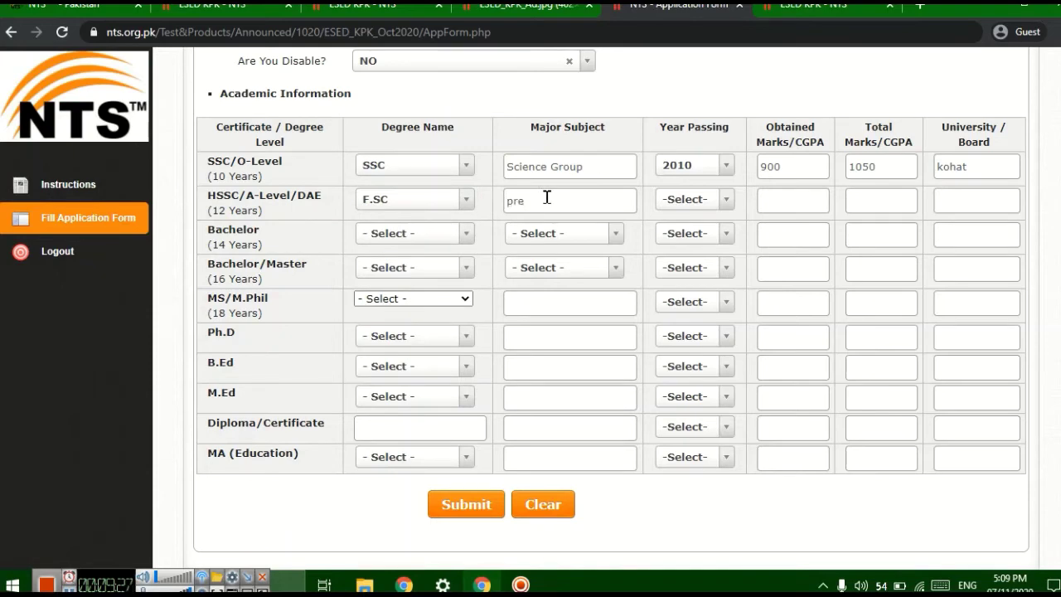
text(-medical)
click(711, 207)
text(2013)
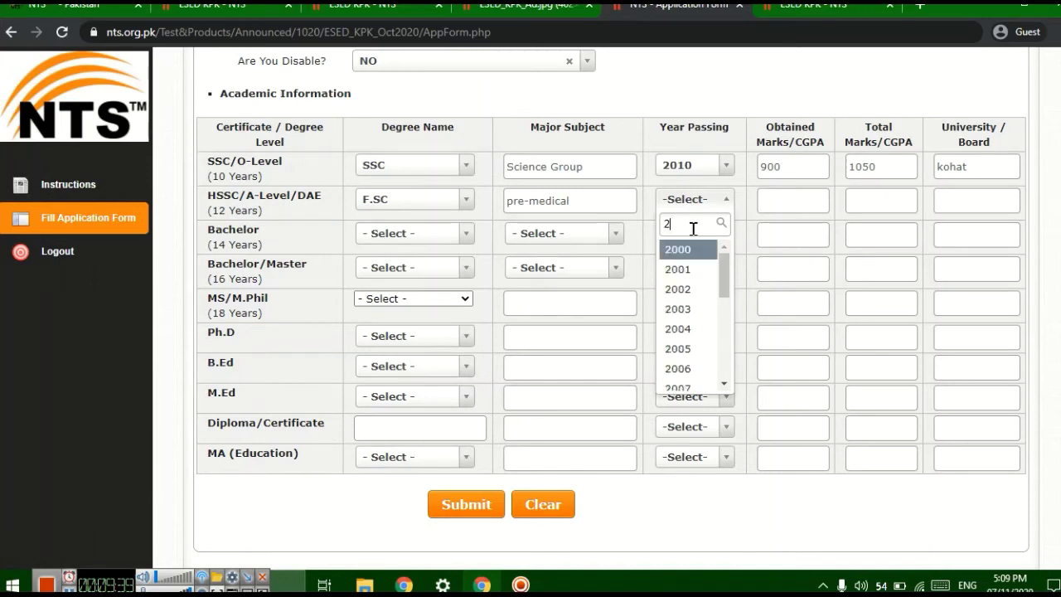
click(683, 250)
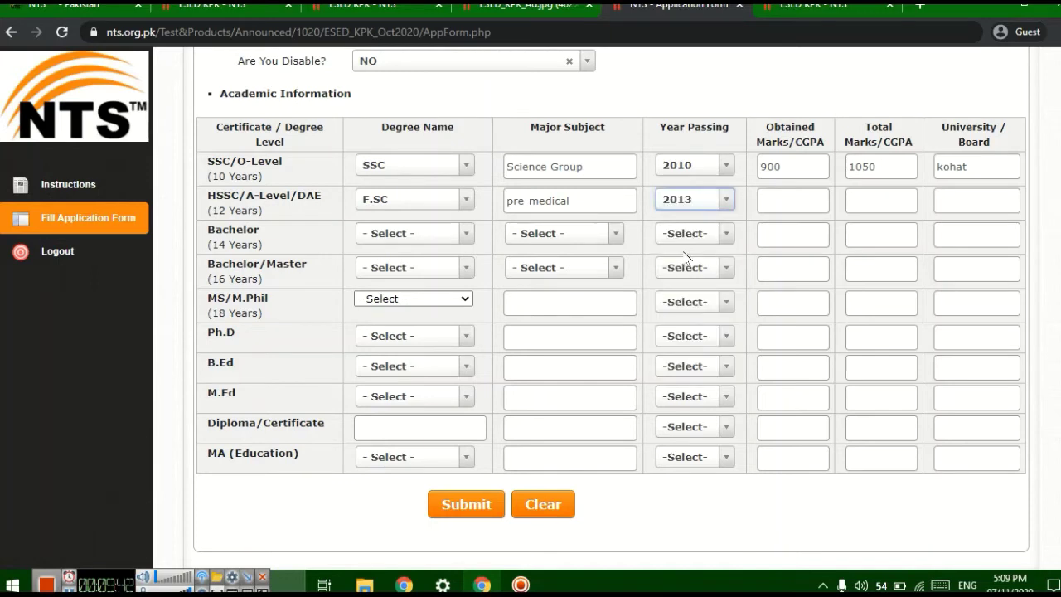
click(802, 210)
text(800)
click(860, 207)
text(1100)
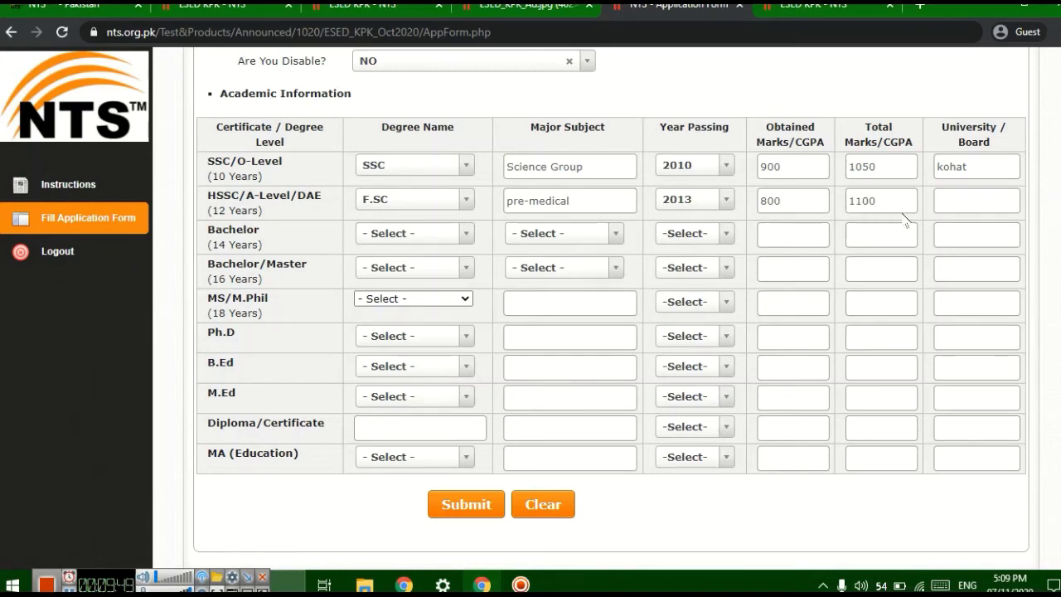
text(kohat)
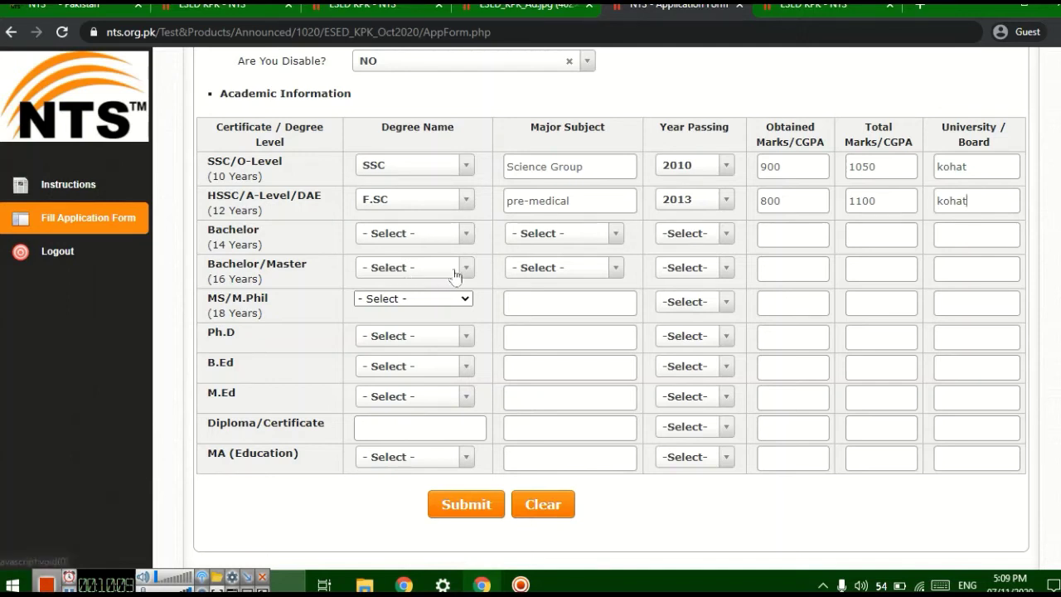
- Choose BS as the Bachelor/Master degree with ENGLISH as the major subject
click(465, 235)
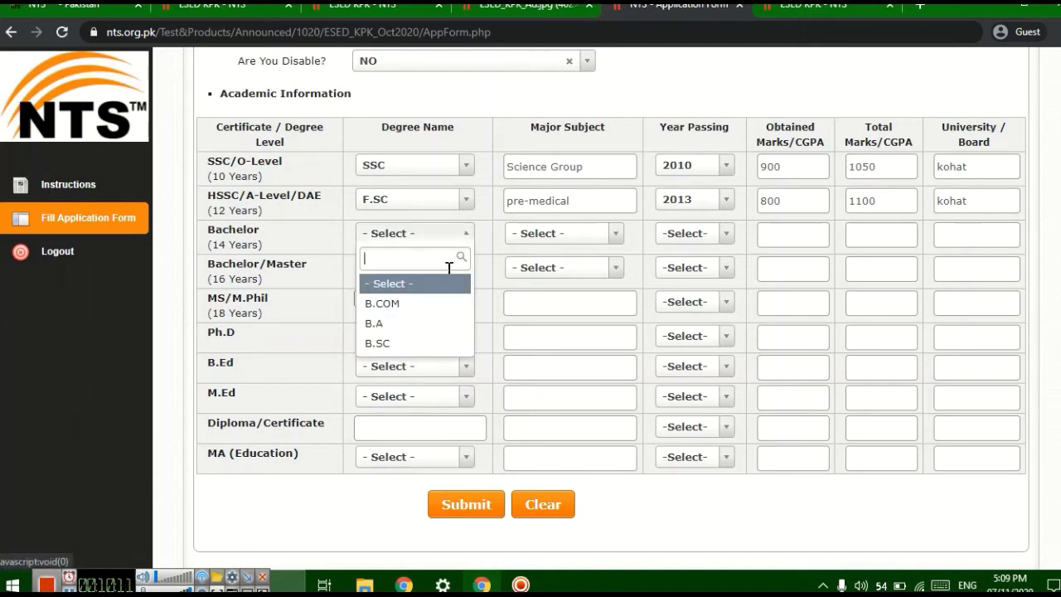
click(465, 234)
click(467, 268)
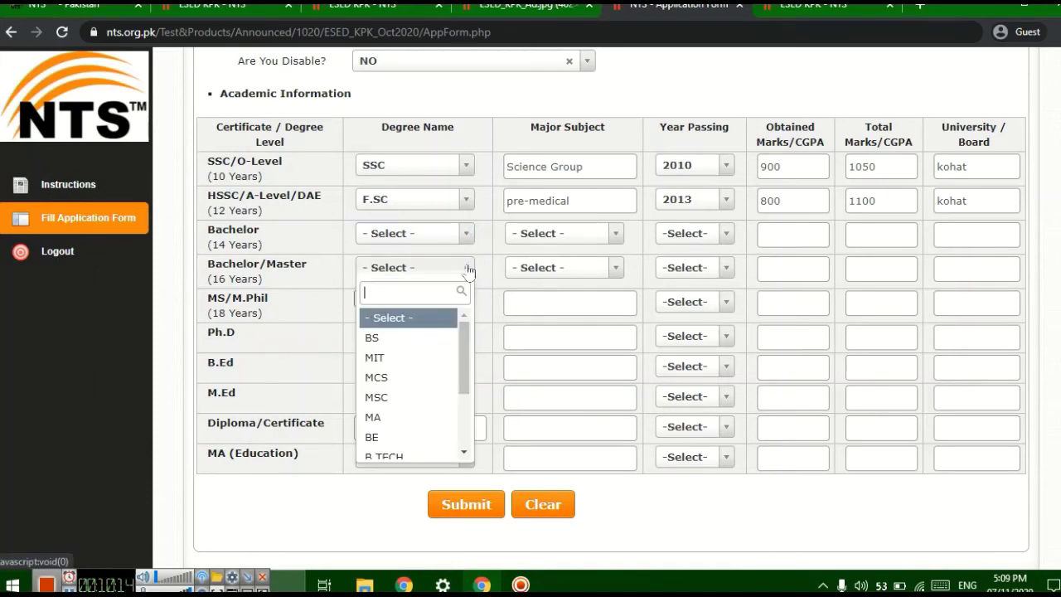
click(405, 338)
click(468, 267)
click(468, 267)
click(611, 269)
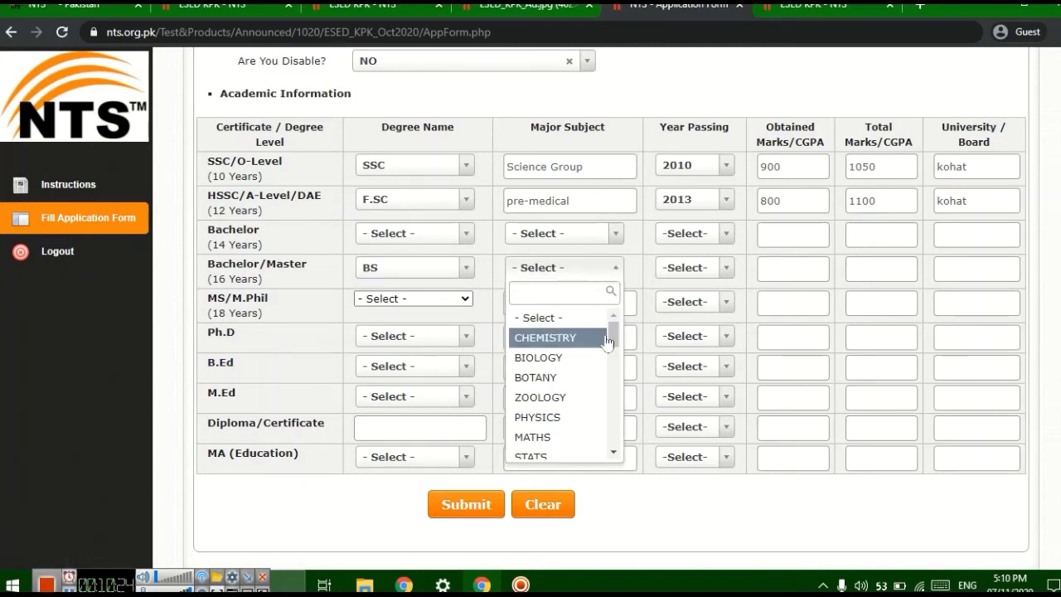
text(e)
click(557, 315)
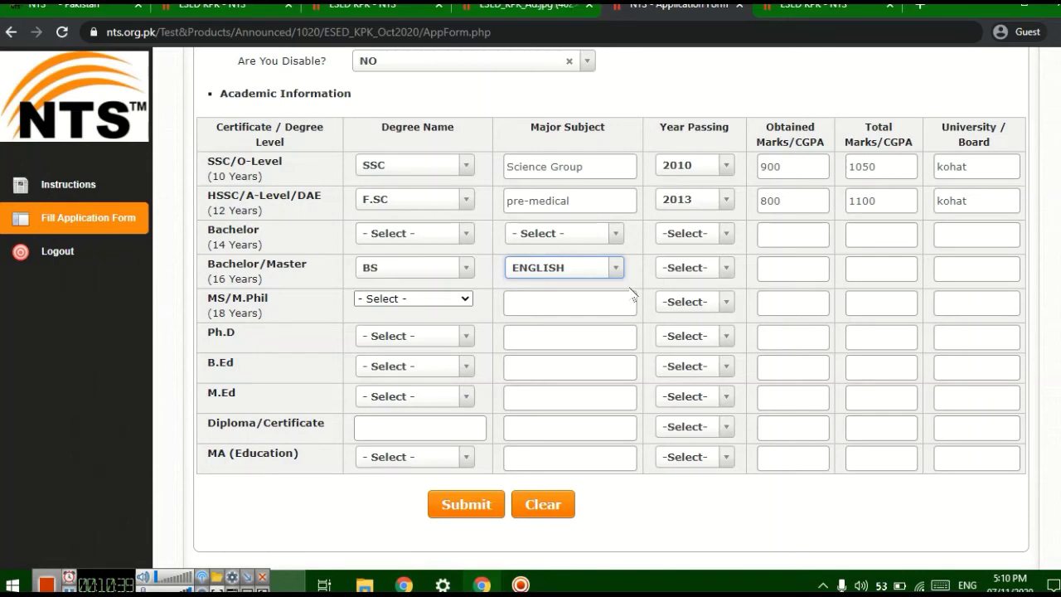
- Set the BS row's passing year to 2019, obtained CGPA 3.5 and university kust
click(724, 268)
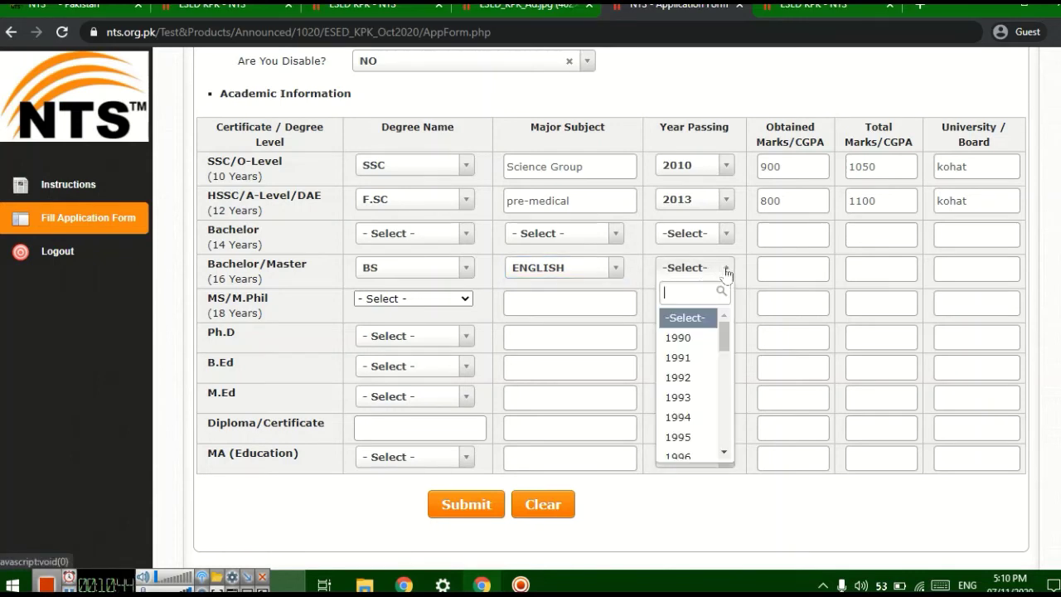
text(2019)
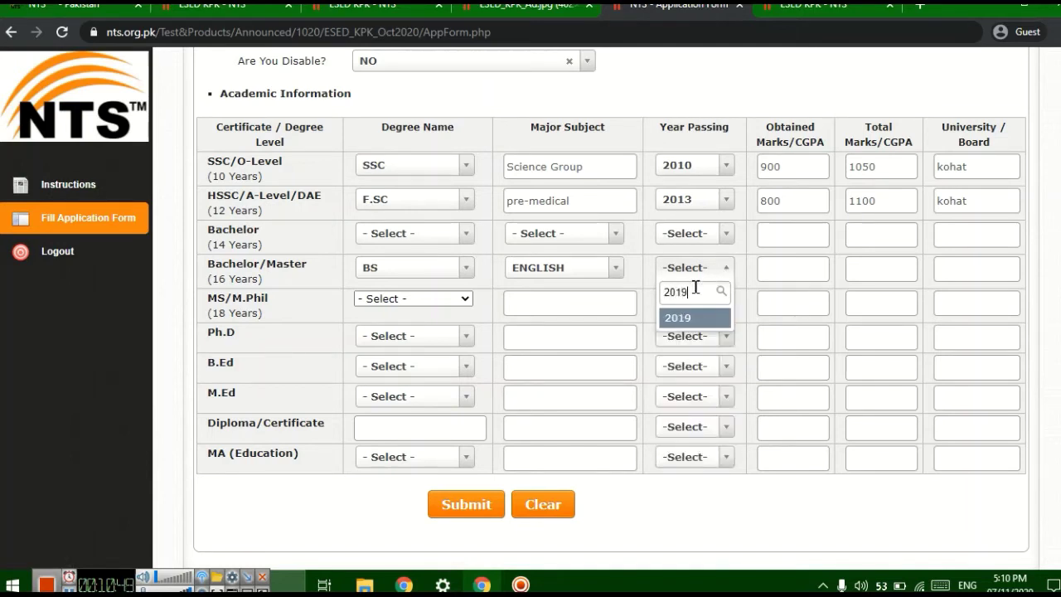
click(688, 319)
click(784, 274)
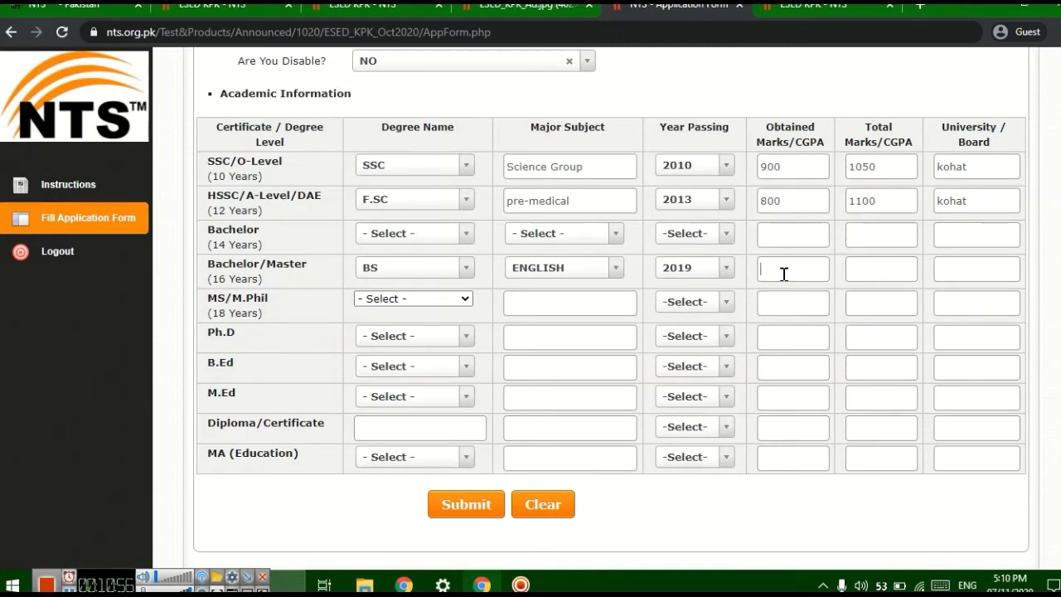
text(3.5)
click(978, 261)
text(kustr)
scroll(545, 400, down, 1)
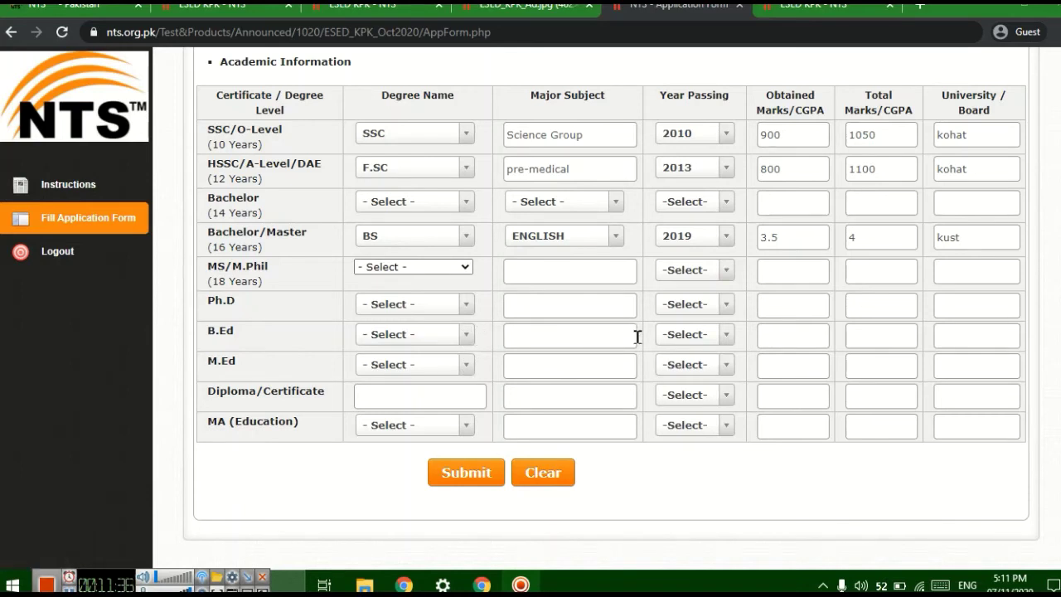
- Submit the application and review the generated form and Allied Bank deposit slips for SST GENERAL(BPS-16)
click(466, 479)
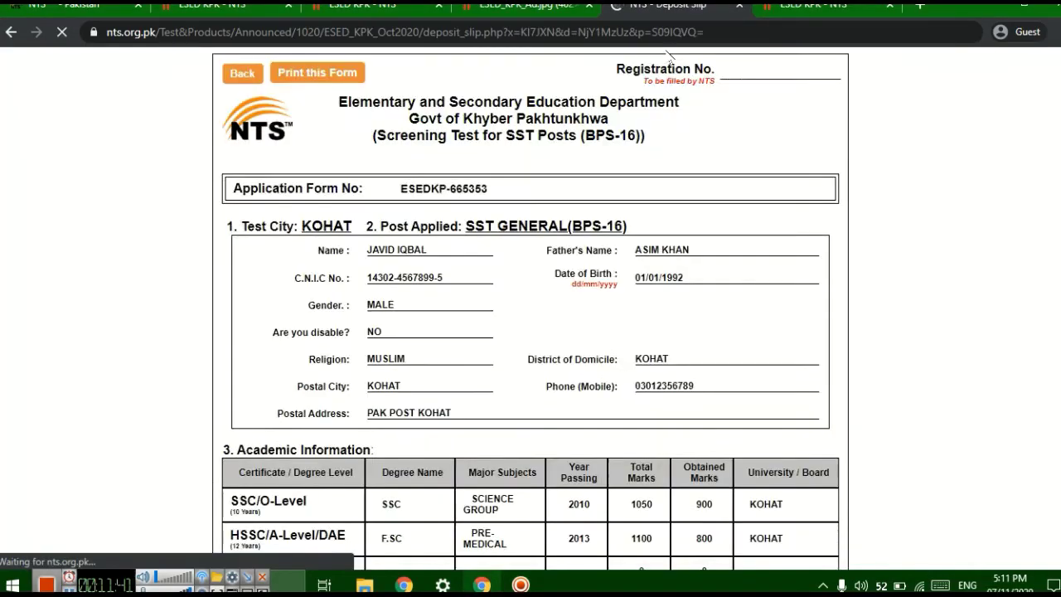
scroll(566, 295, down, 12)
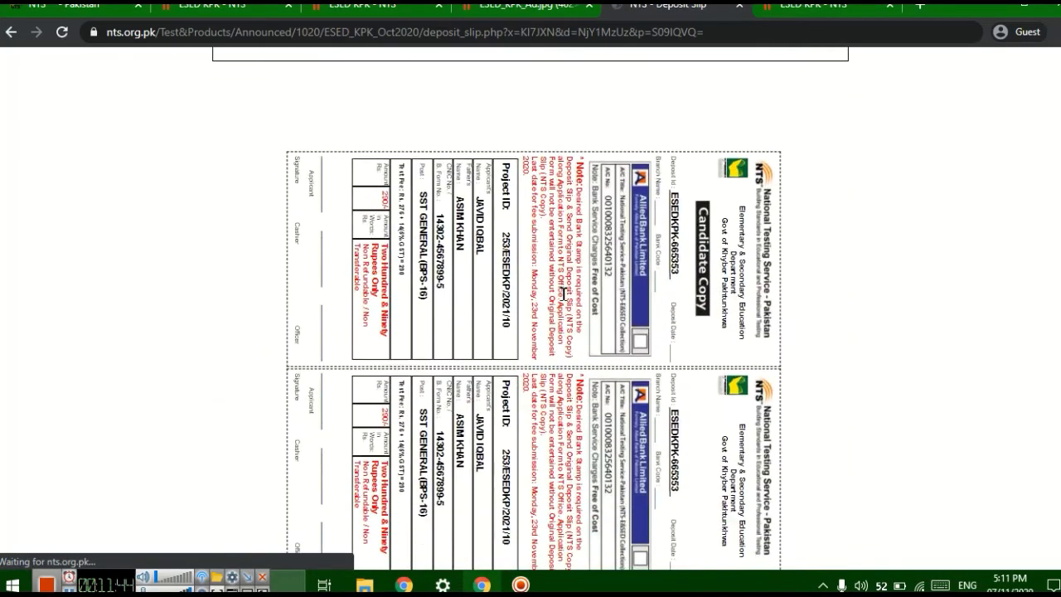
scroll(563, 294, up, 8)
scroll(564, 294, down, 8)
scroll(564, 294, up, 8)
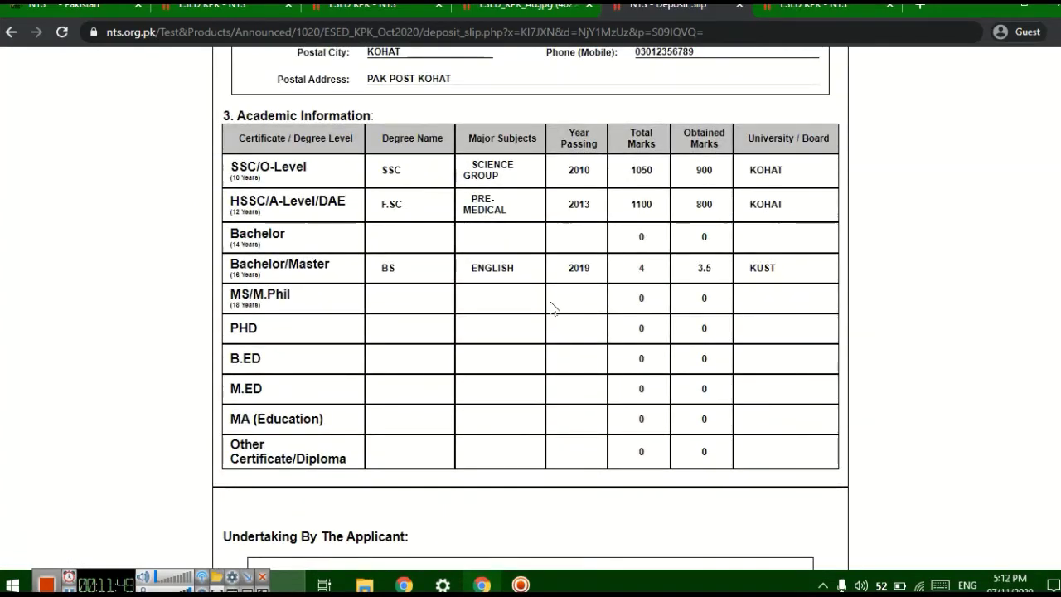
scroll(553, 309, down, 6)
scroll(553, 309, up, 10)
scroll(553, 309, down, 10)
scroll(472, 272, up, 3)
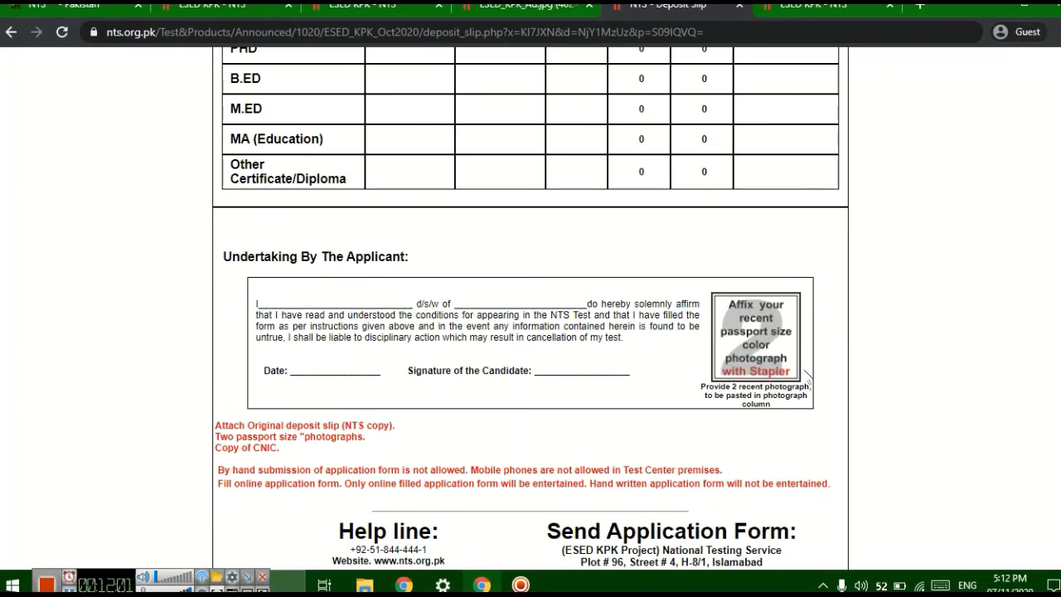
scroll(585, 227, up, 7)
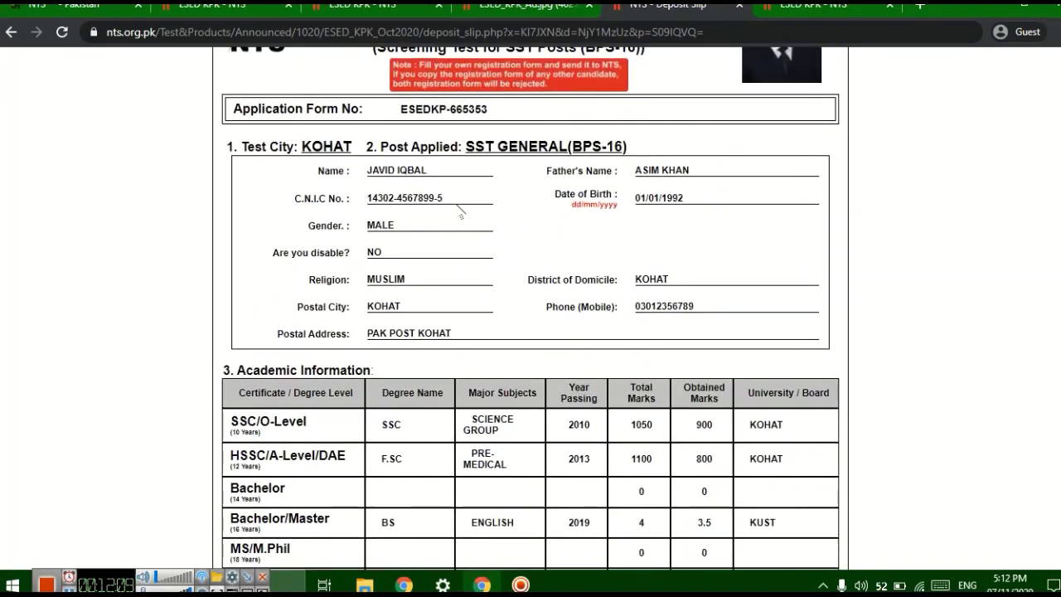
scroll(460, 214, down, 1)
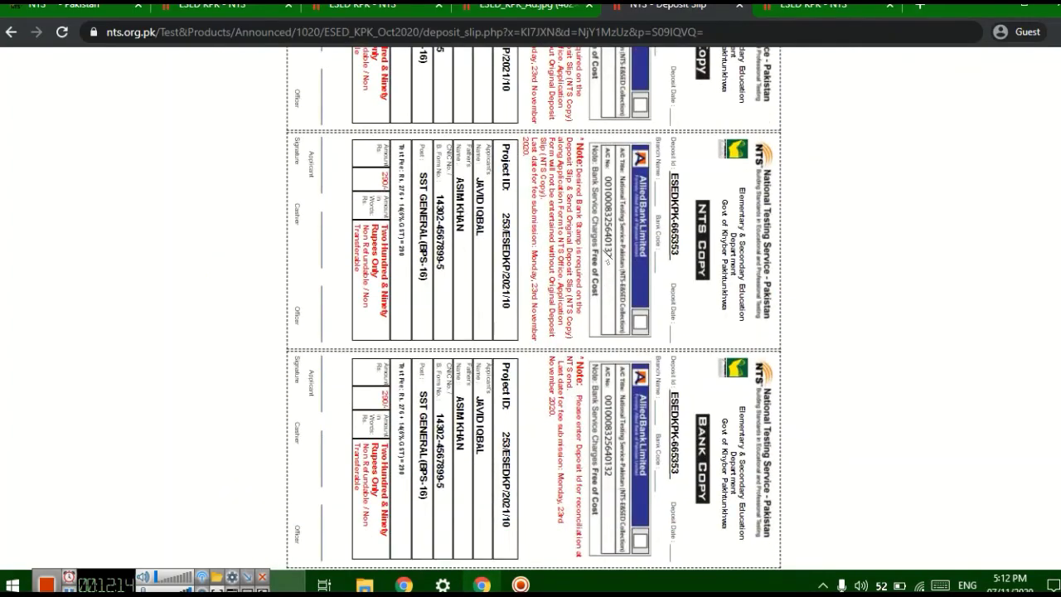
scroll(549, 280, up, 3)
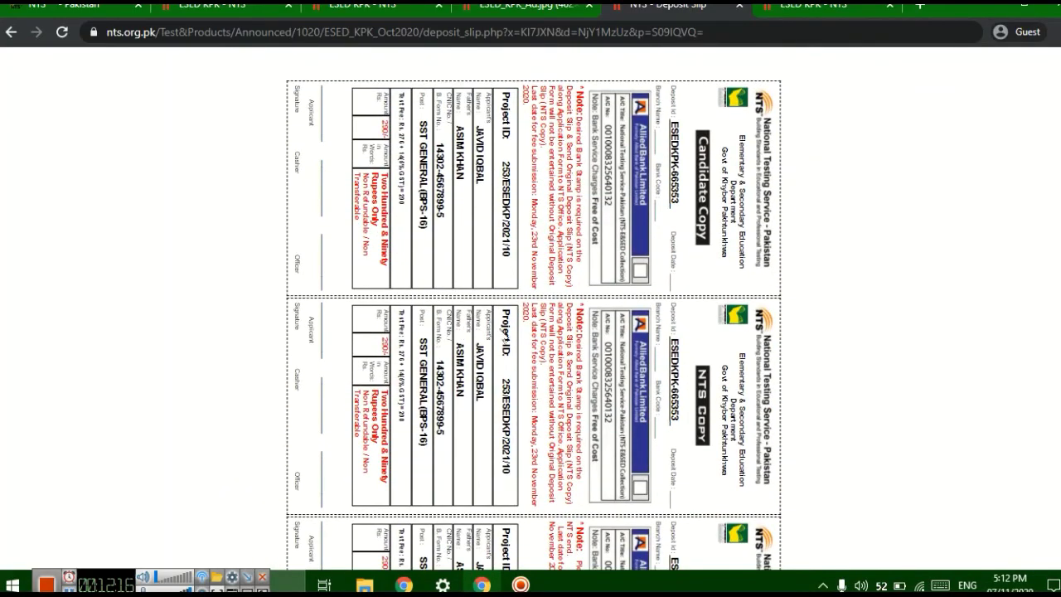
scroll(500, 213, up, 5)
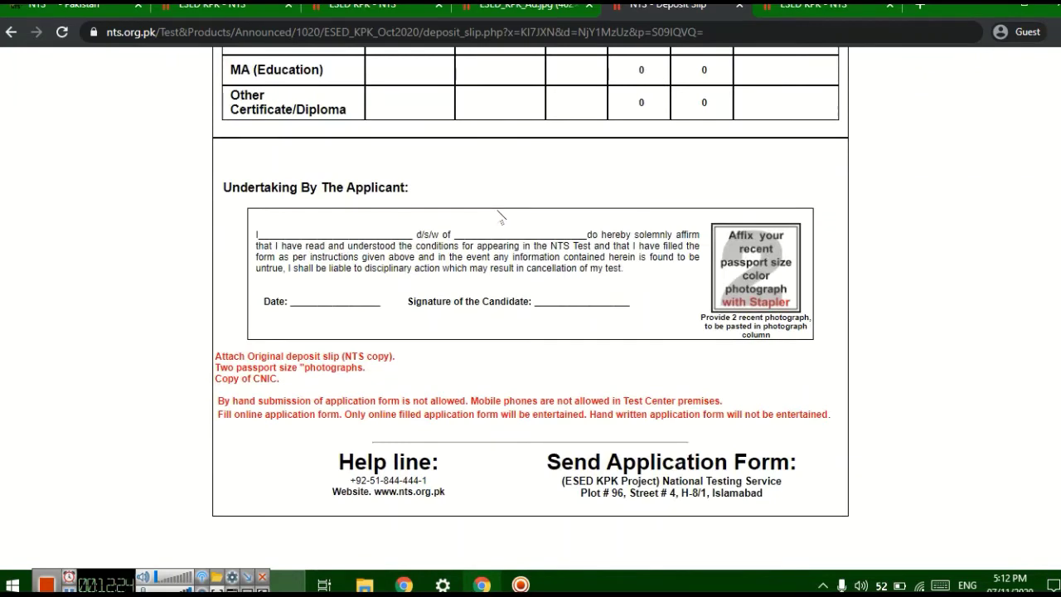
- Print the deposit slip page with the destination set to Save as PDF
key(ctrl+p)
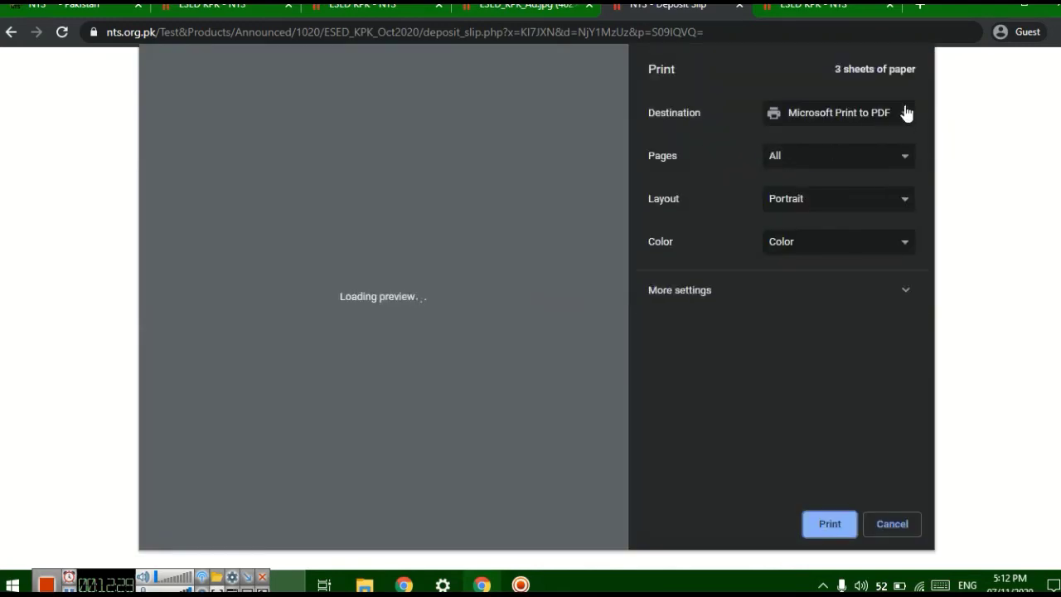
click(903, 112)
click(857, 144)
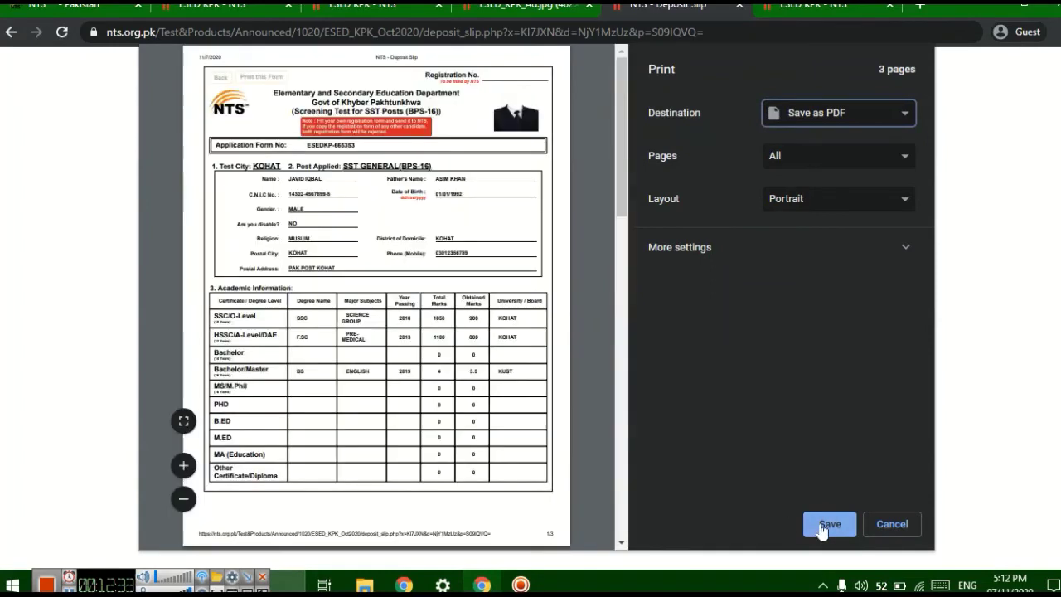
click(826, 524)
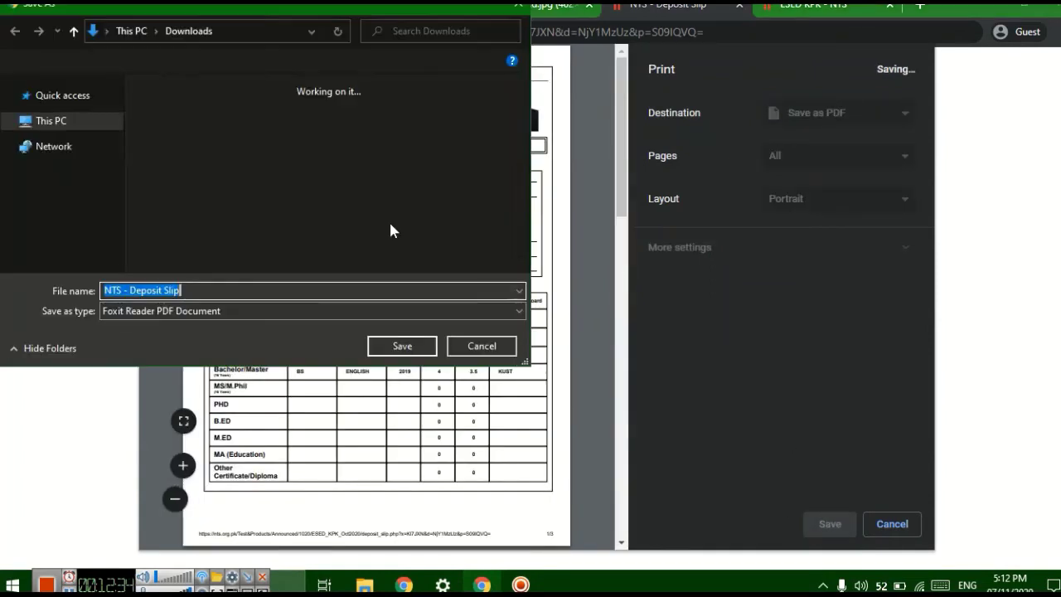
- Save the PDF as 'NTS - Deposit Slip' in the Documents\DIT folder
scroll(122, 149, down, 1)
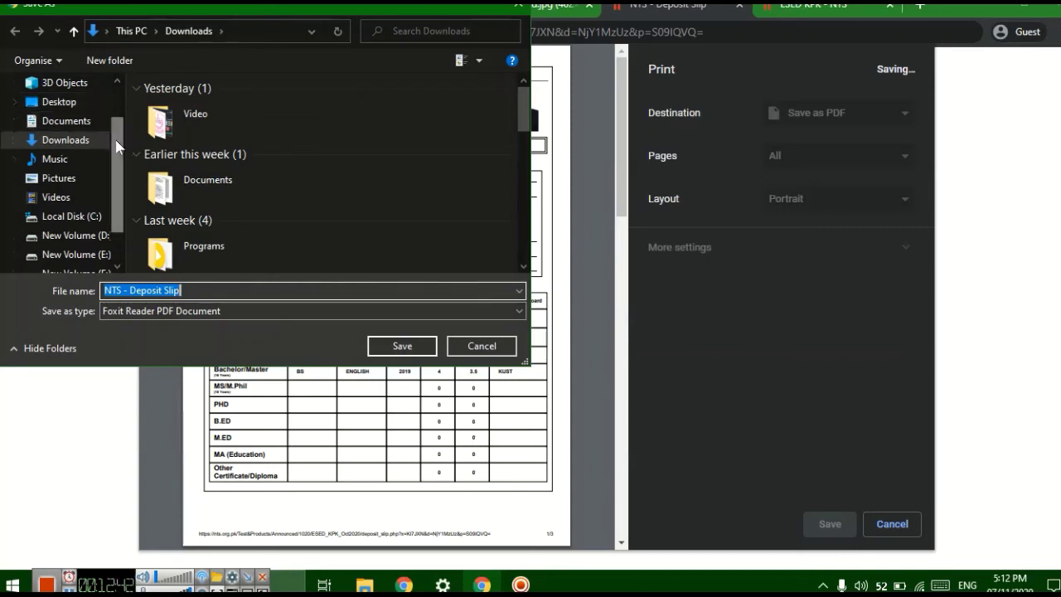
scroll(118, 148, down, 1)
scroll(116, 144, up, 1)
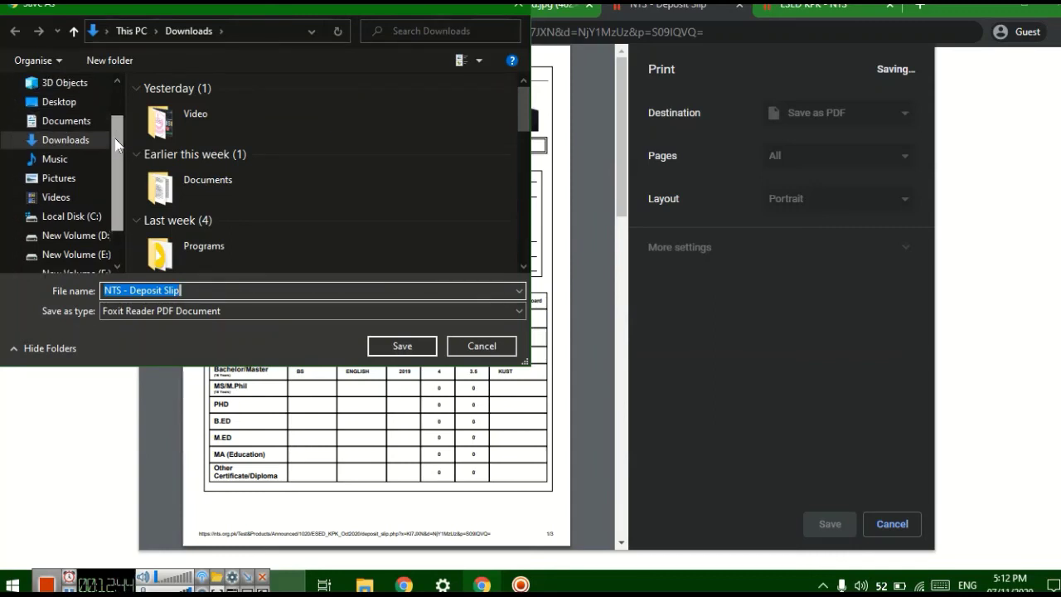
click(87, 122)
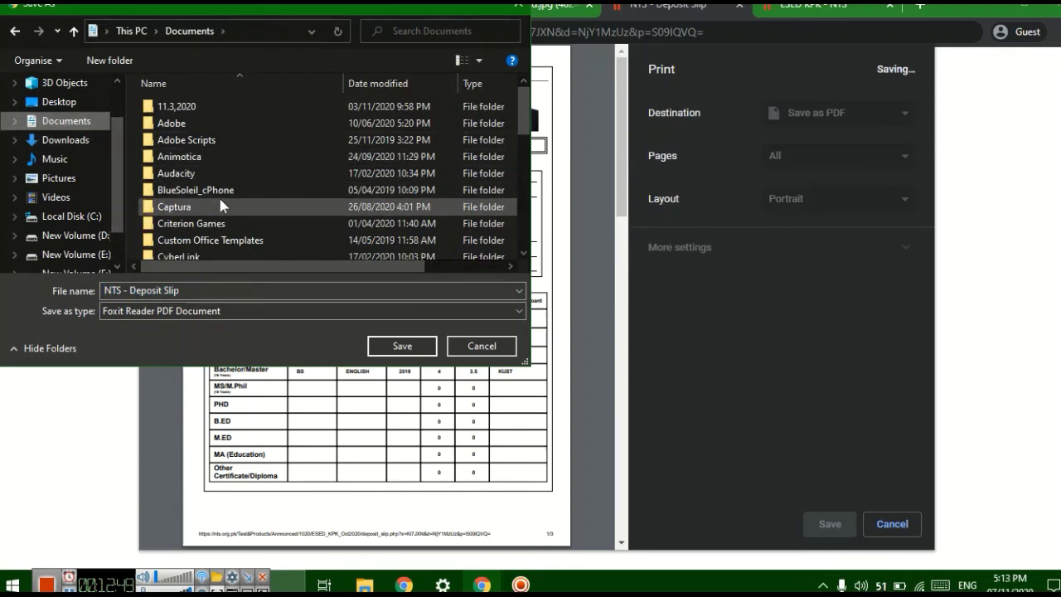
scroll(220, 206, down, 1)
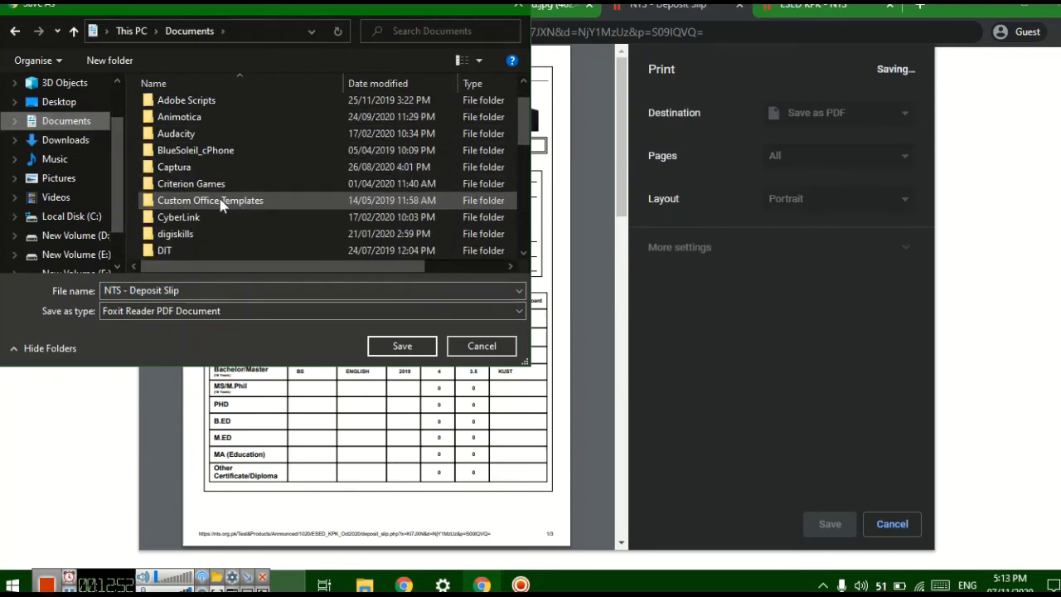
click(187, 250)
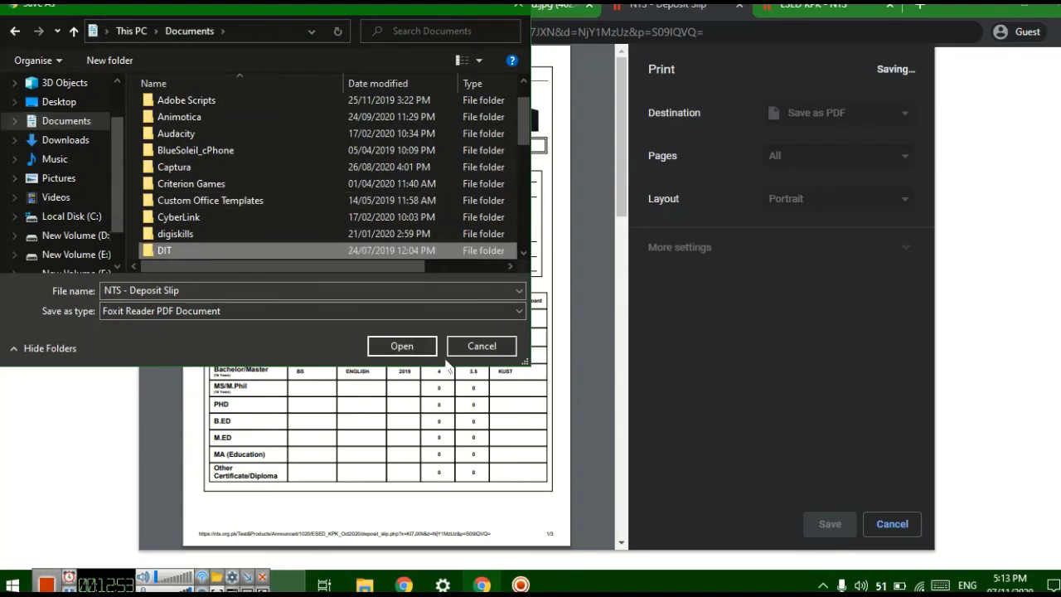
click(403, 346)
click(403, 346)
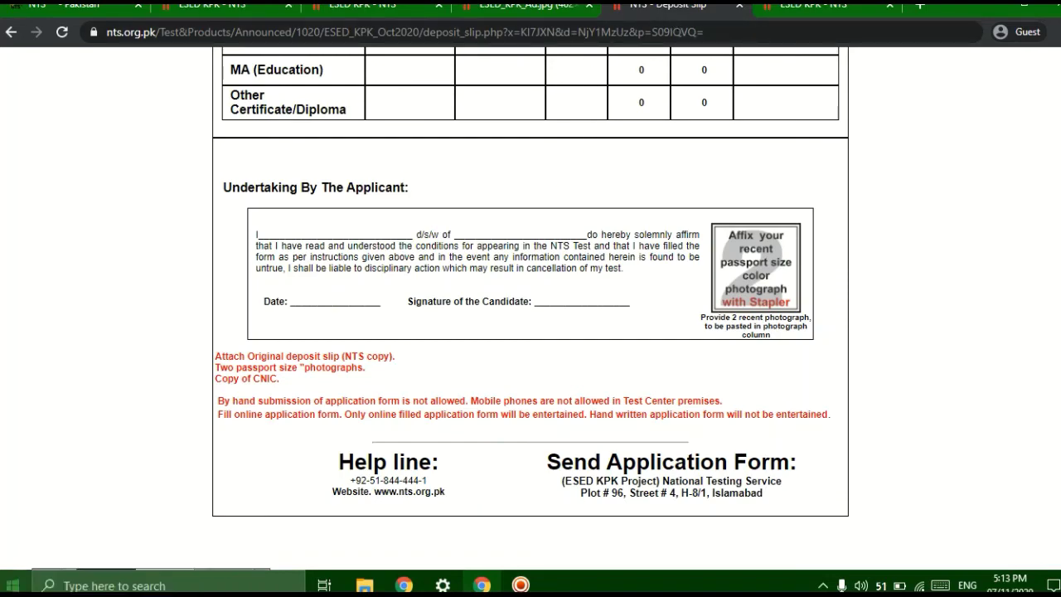
- Browse to This PC > Documents > DIT to confirm the 'NTS - Deposit Slip' PDF was saved
key(super)
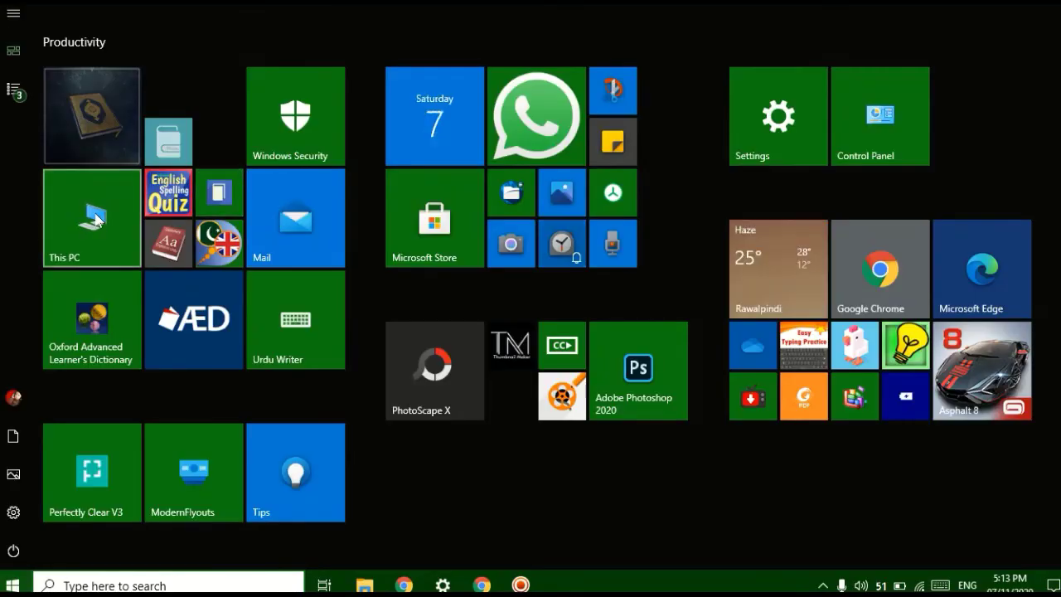
click(93, 217)
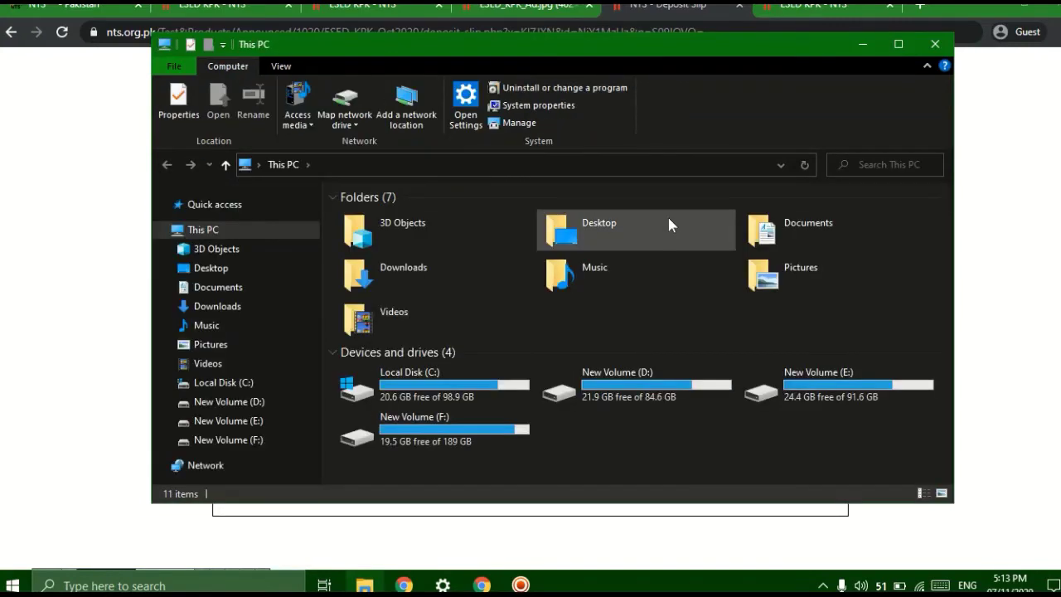
click(764, 236)
double_click(764, 236)
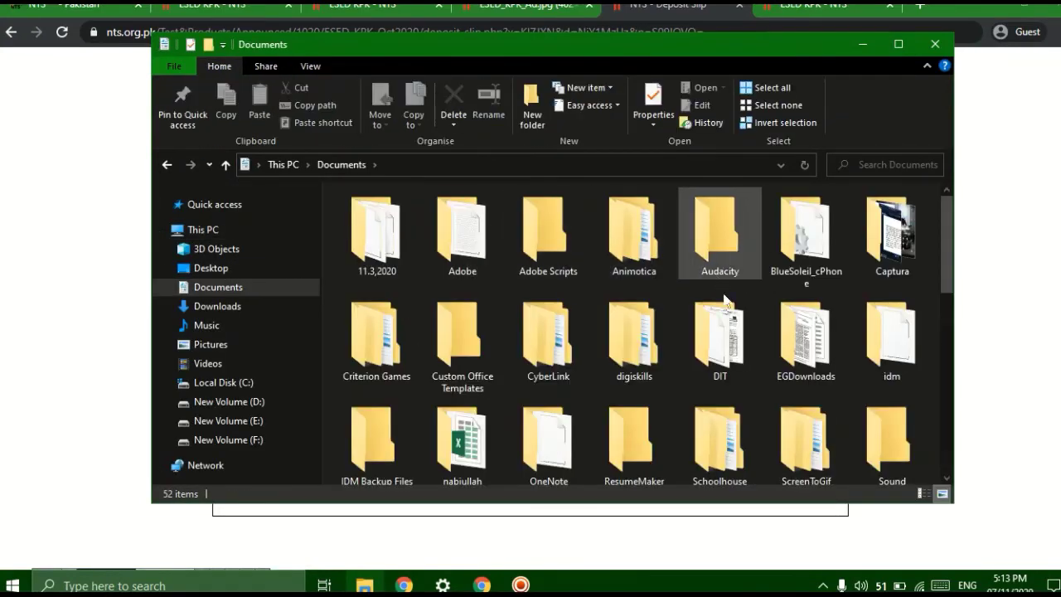
double_click(725, 339)
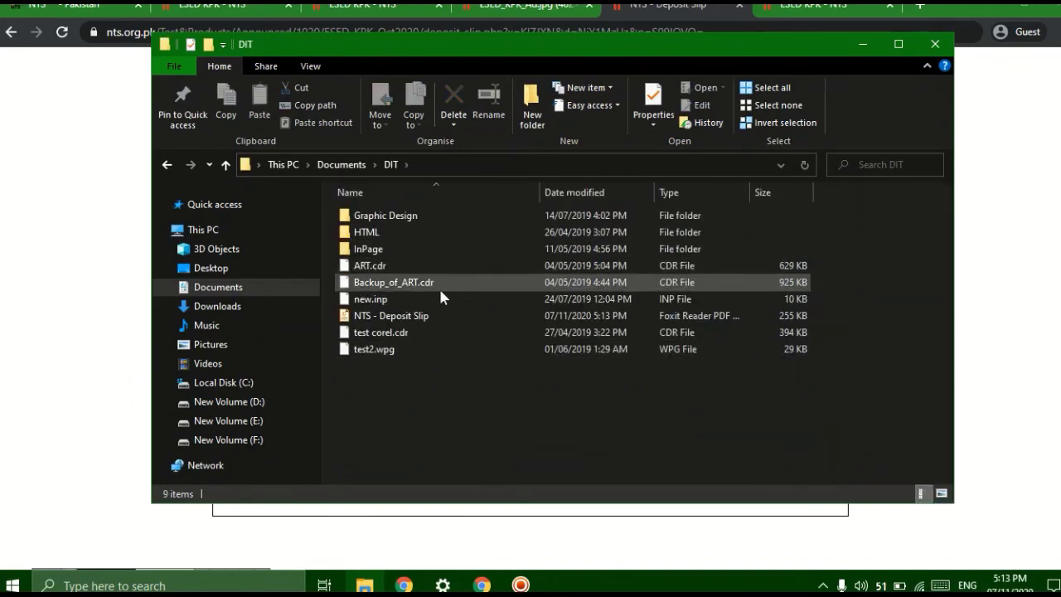